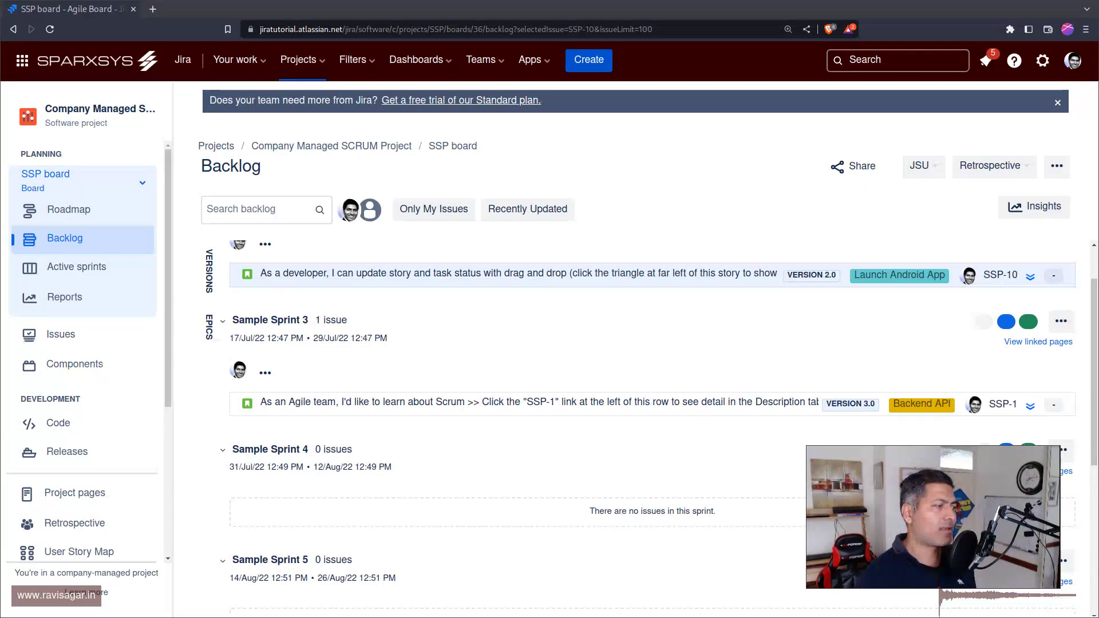
# Collapse Sprint 2 and Sample Sprint 3 in the backlog
pyautogui.scroll(1, 565, 452)
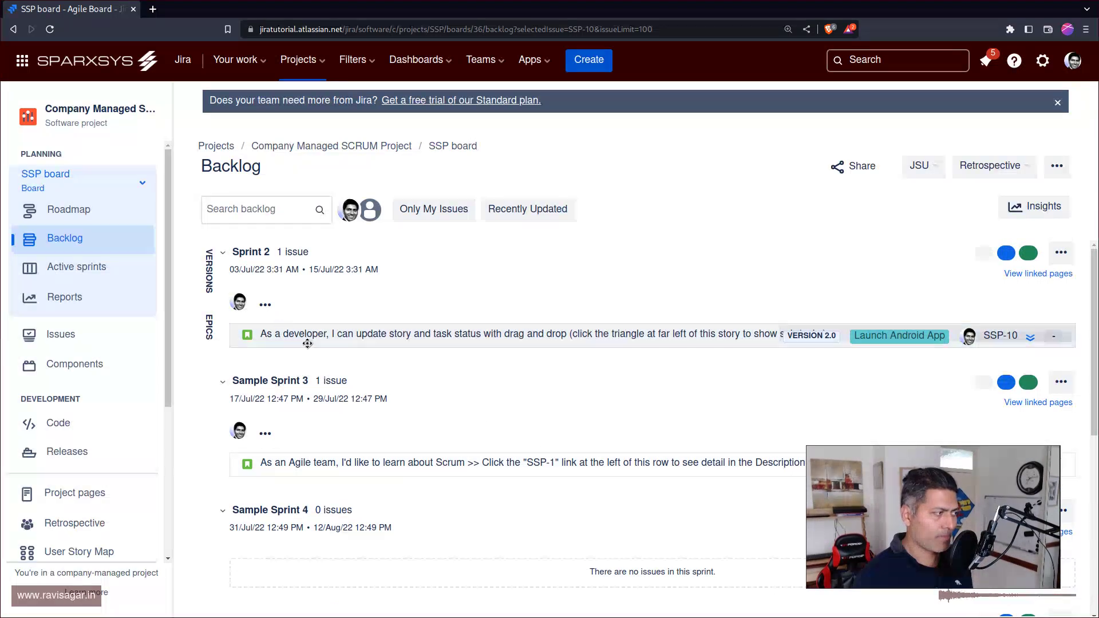
pyautogui.click(222, 254)
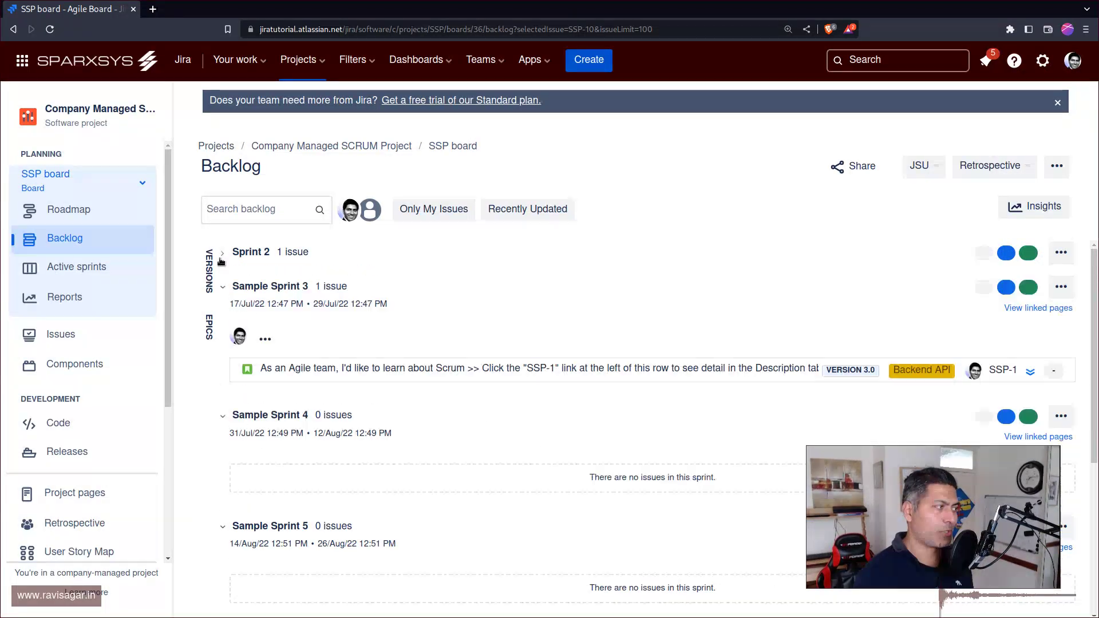
pyautogui.click(222, 287)
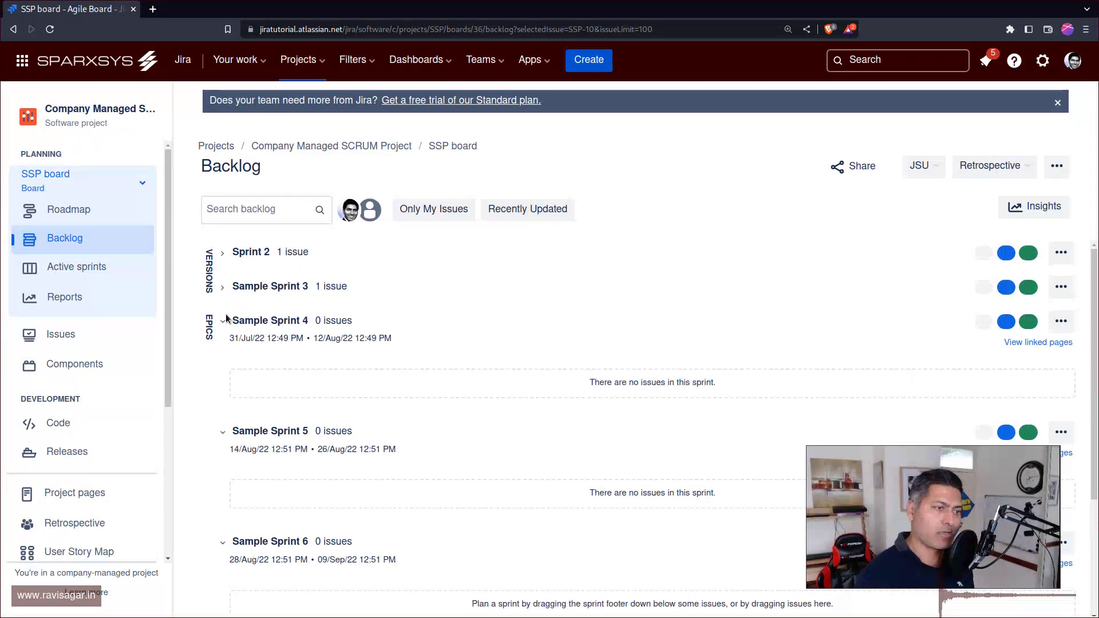
pyautogui.scroll(-1, 279, 351)
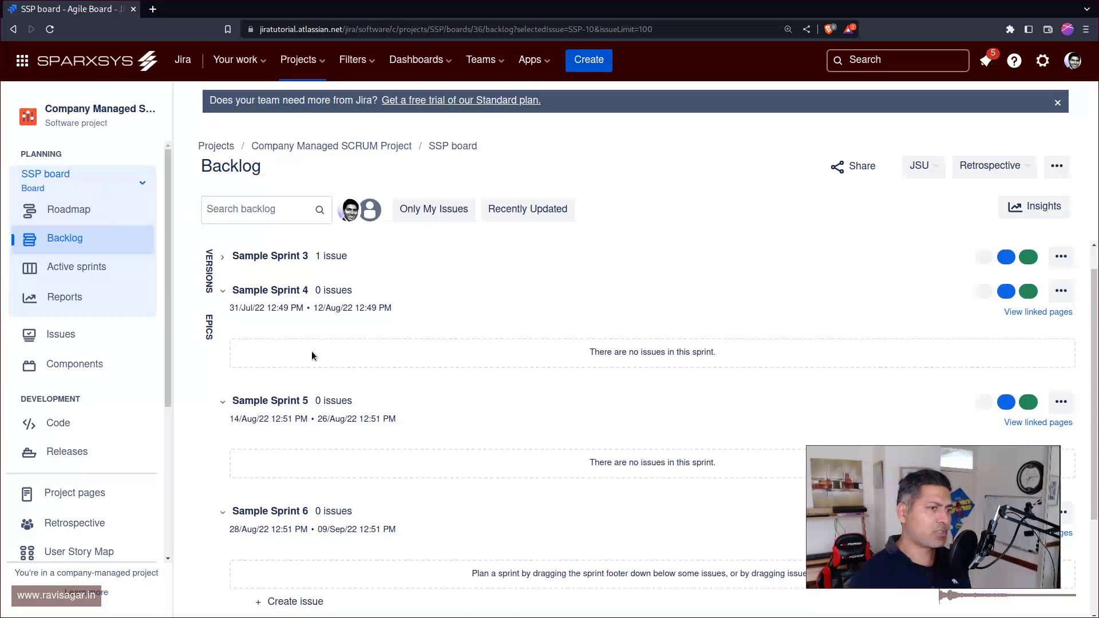
pyautogui.scroll(1, 312, 351)
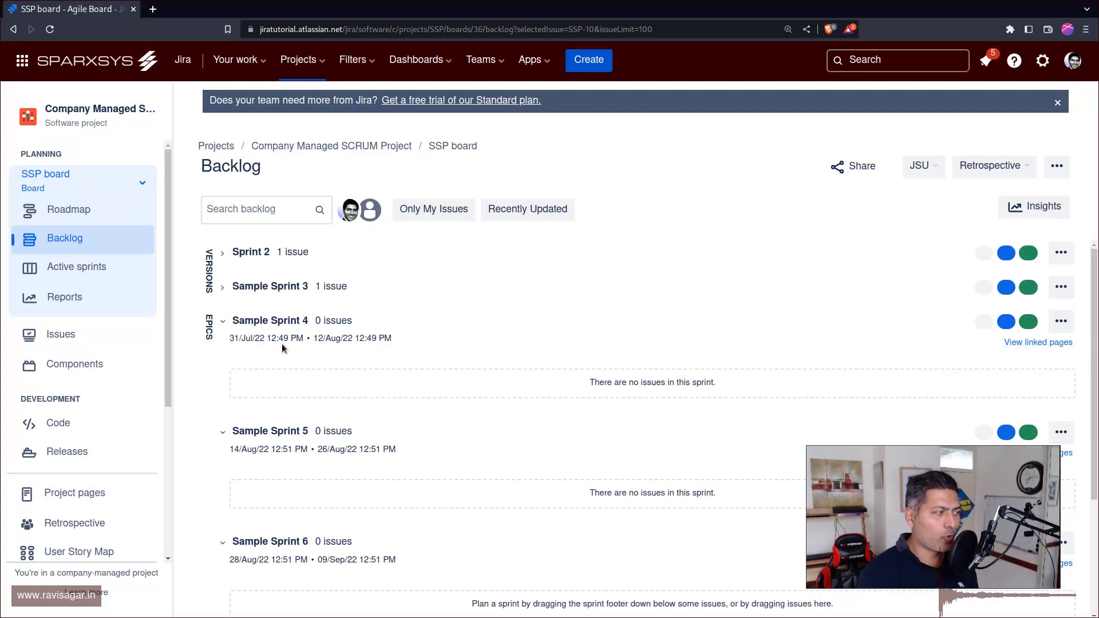
# Check Sample Sprint 4's linked pages, then re-expand Sample Sprint 3 to show SSP-1
pyautogui.click(1036, 342)
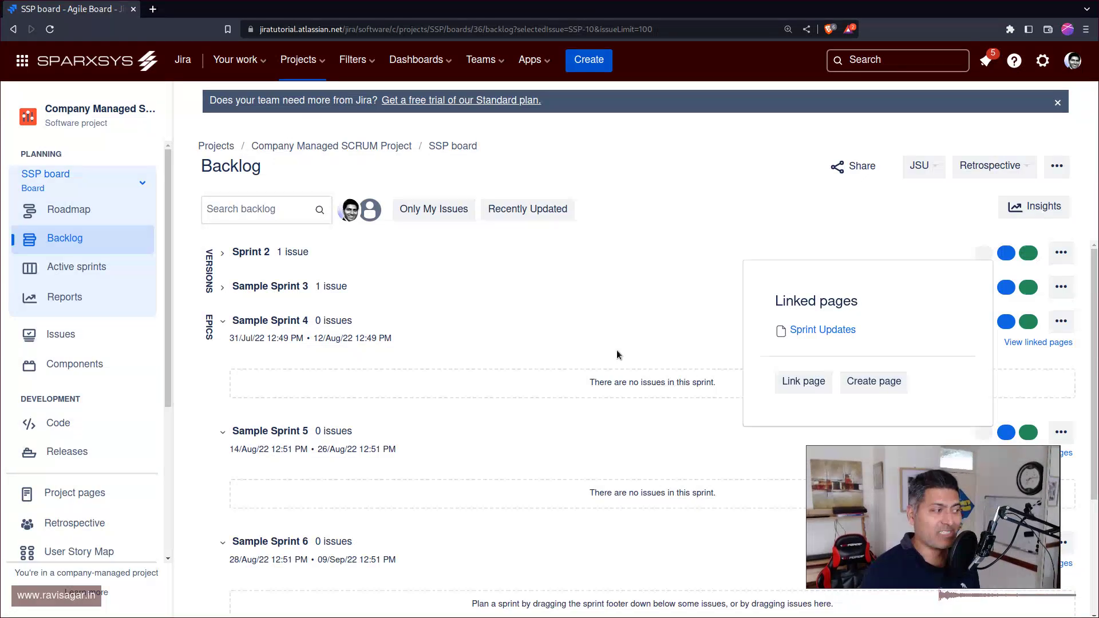
pyautogui.click(613, 331)
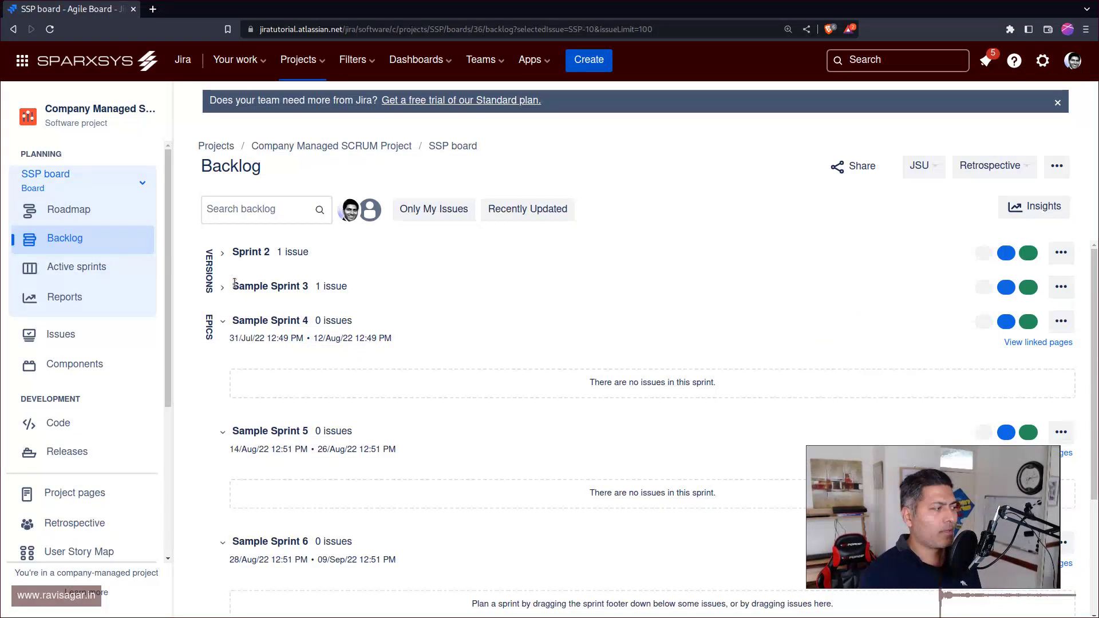
pyautogui.click(226, 288)
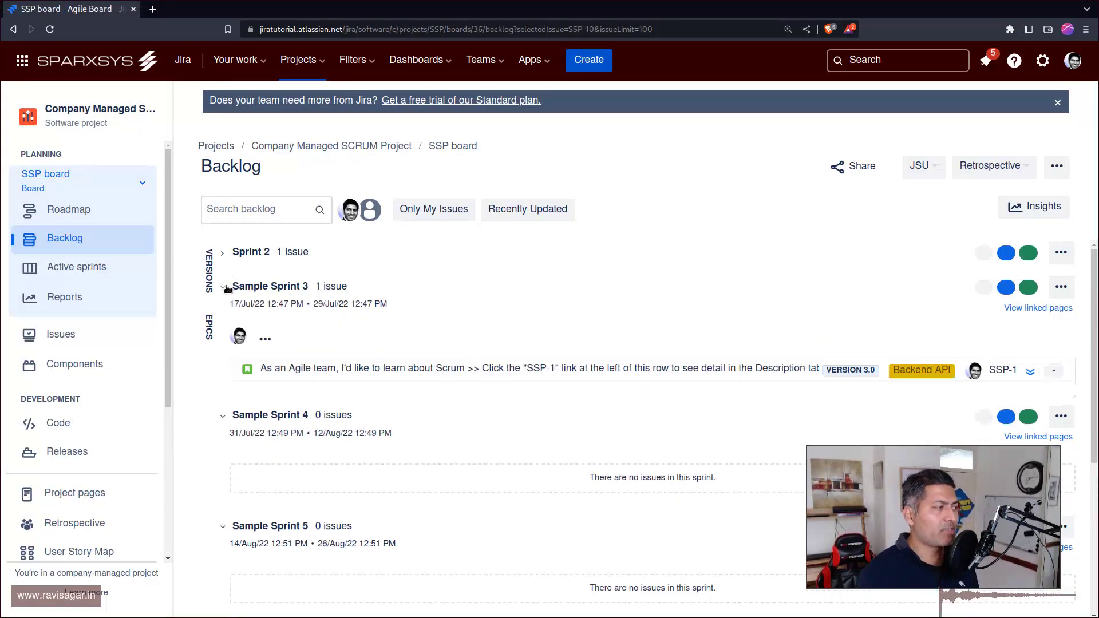
# From Sample Sprint 3's empty linked pages list, start a new Confluence page
pyautogui.click(1030, 309)
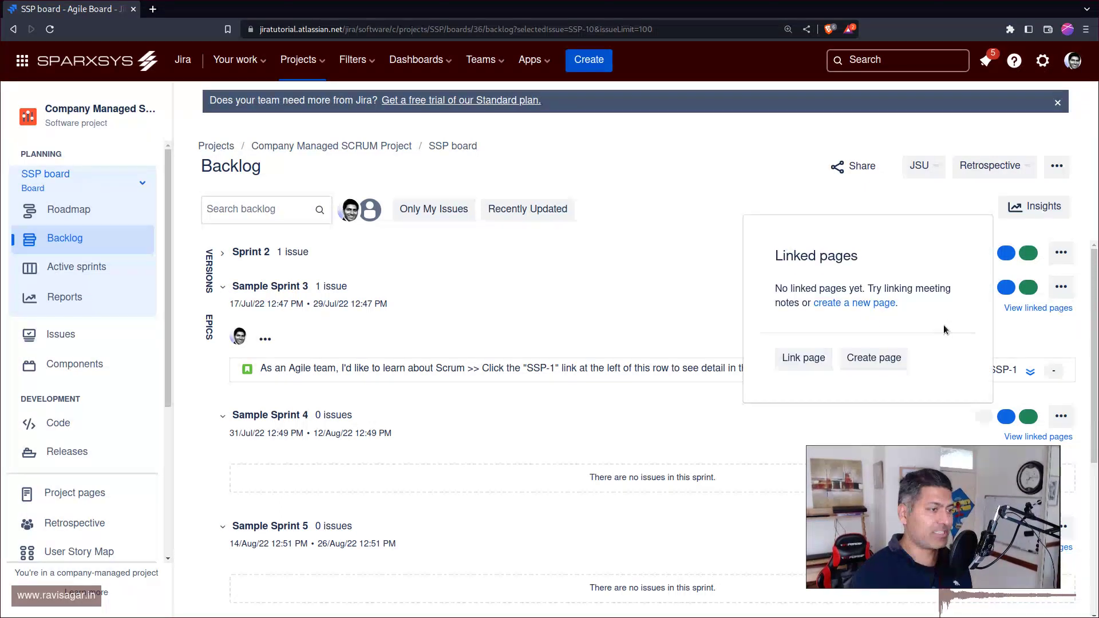
pyautogui.click(850, 302)
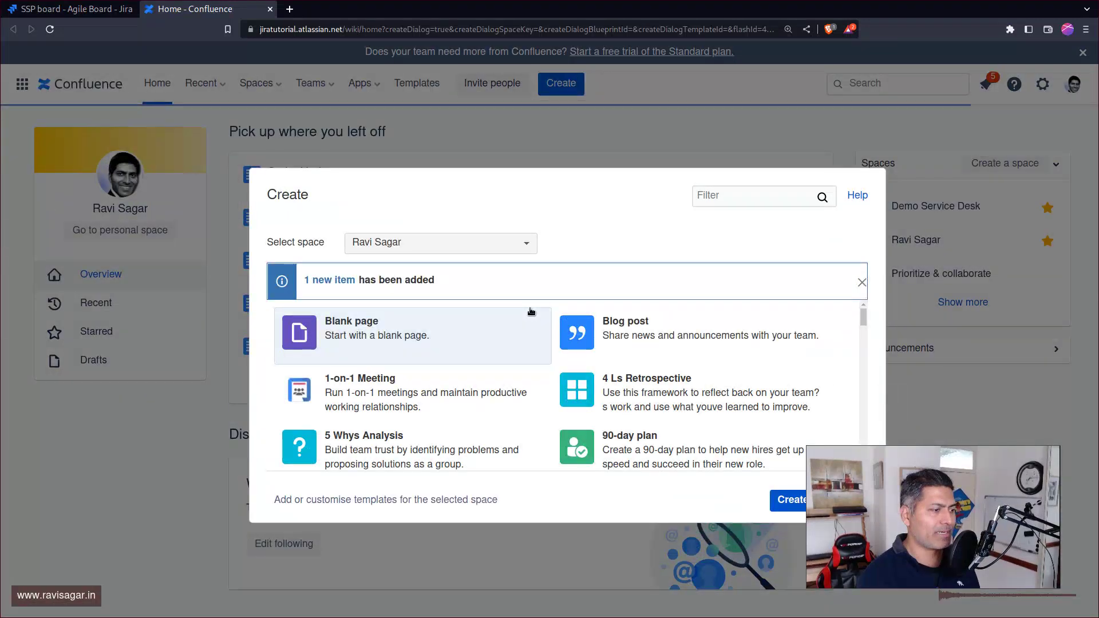
# Create a blank page in the SDTWO space
pyautogui.click(495, 247)
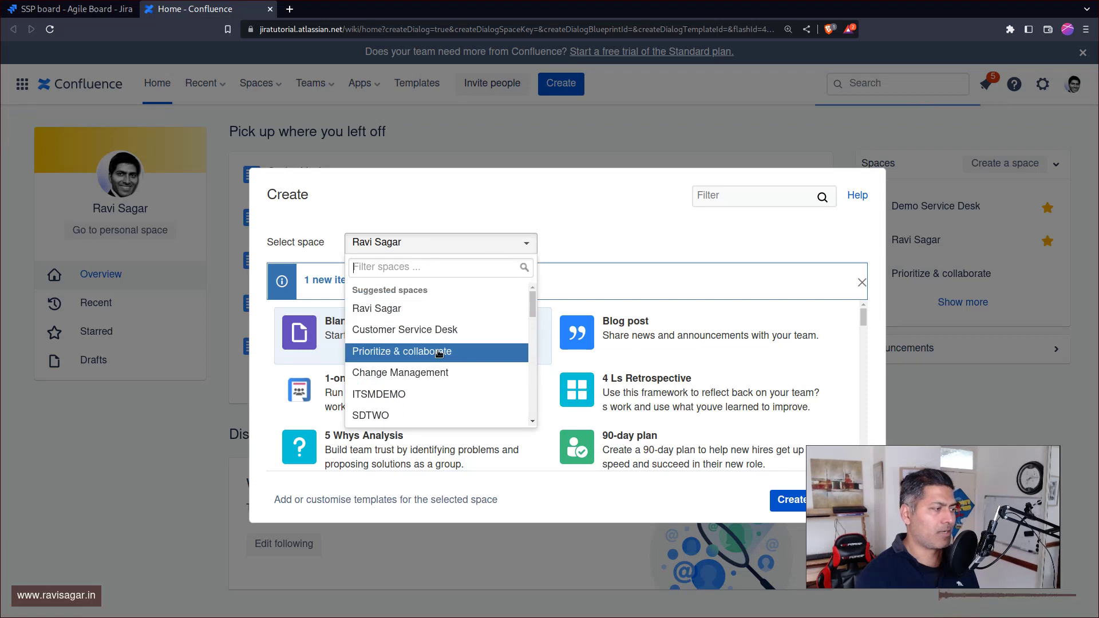
pyautogui.click(387, 416)
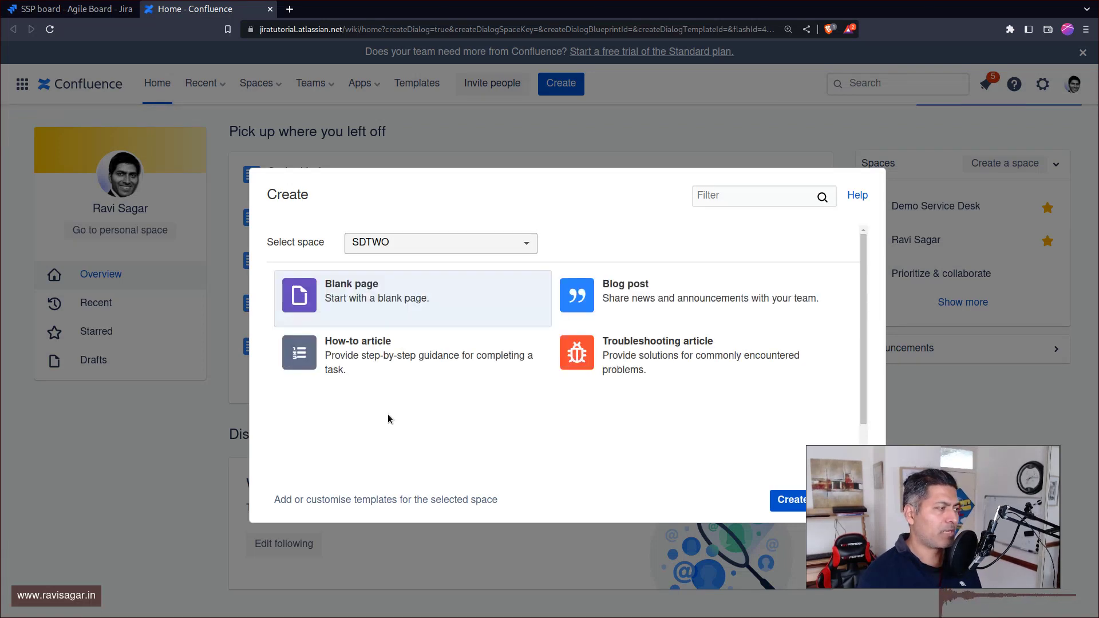
pyautogui.click(783, 506)
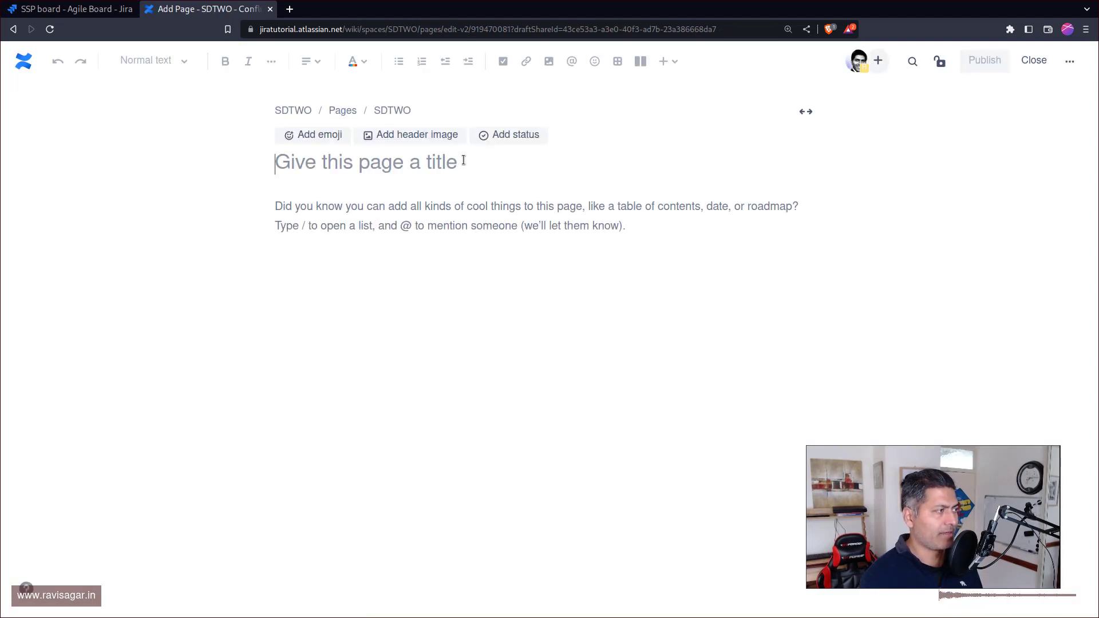
# Title the page 'Sprint 3 Updates', add body text 'Bla bla bla', and publish it
pyautogui.write('Sprin')
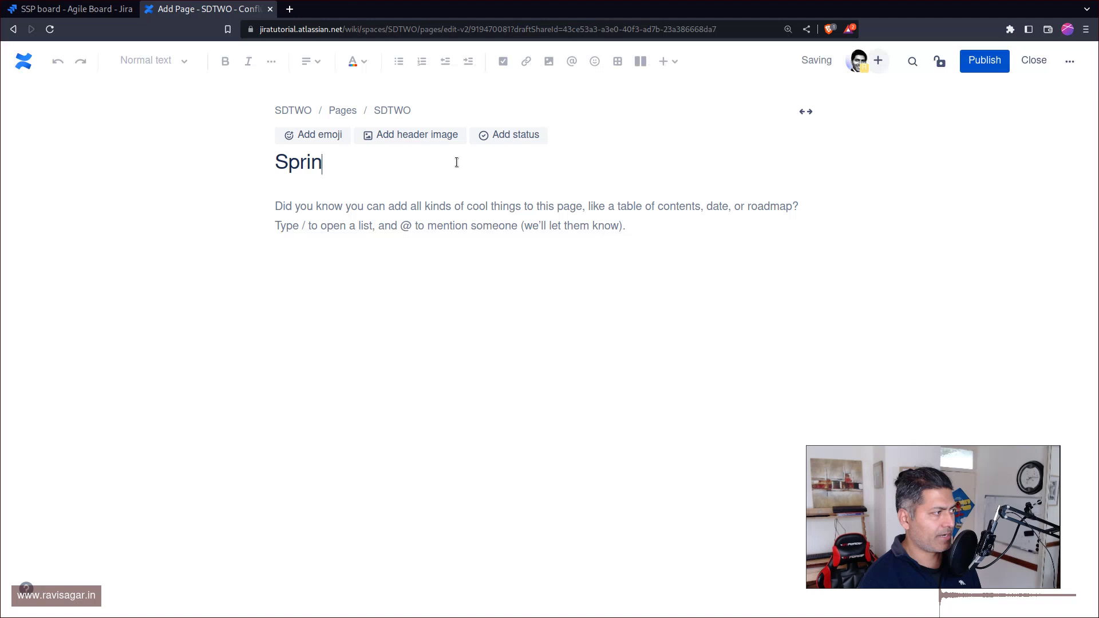
pyautogui.write('t 3 Updates')
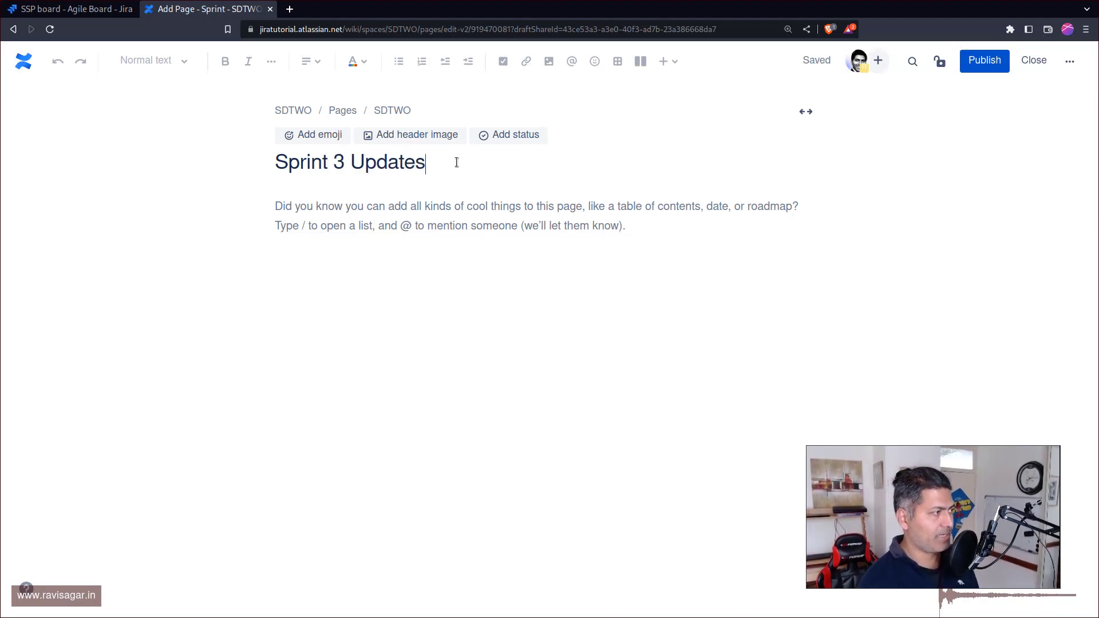
pyautogui.press('Return')
pyautogui.write('B')
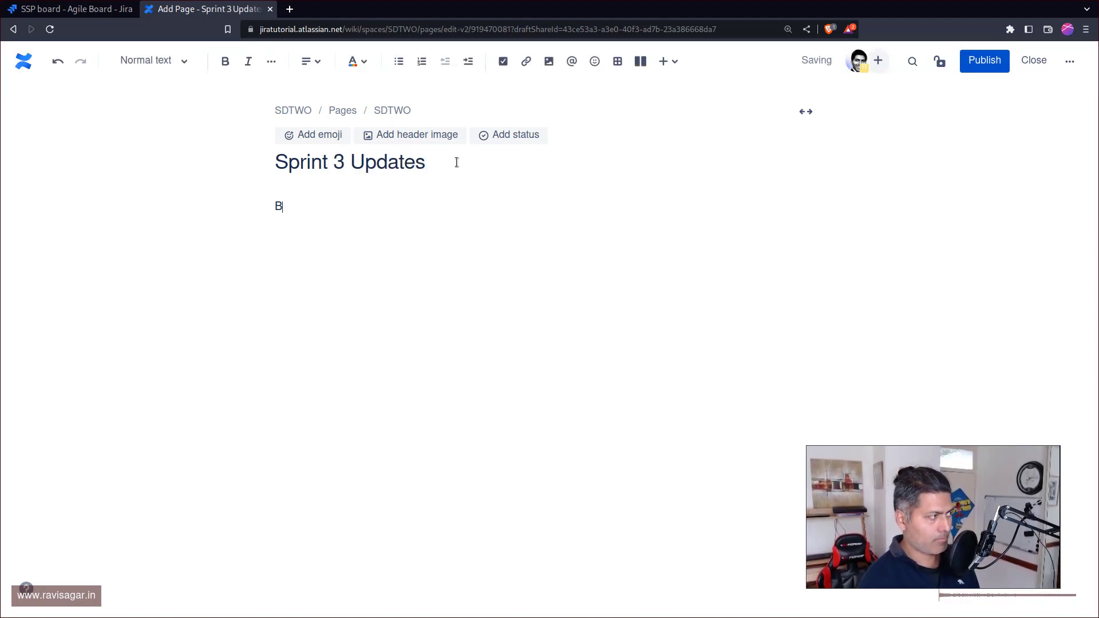
pyautogui.write('la bla bla')
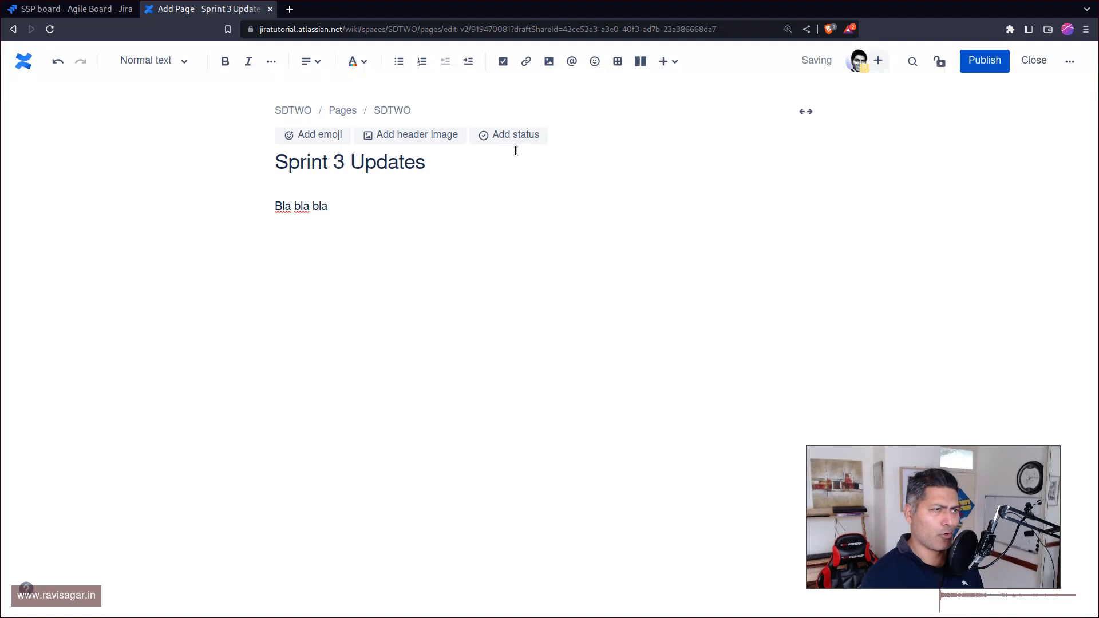
pyautogui.click(970, 61)
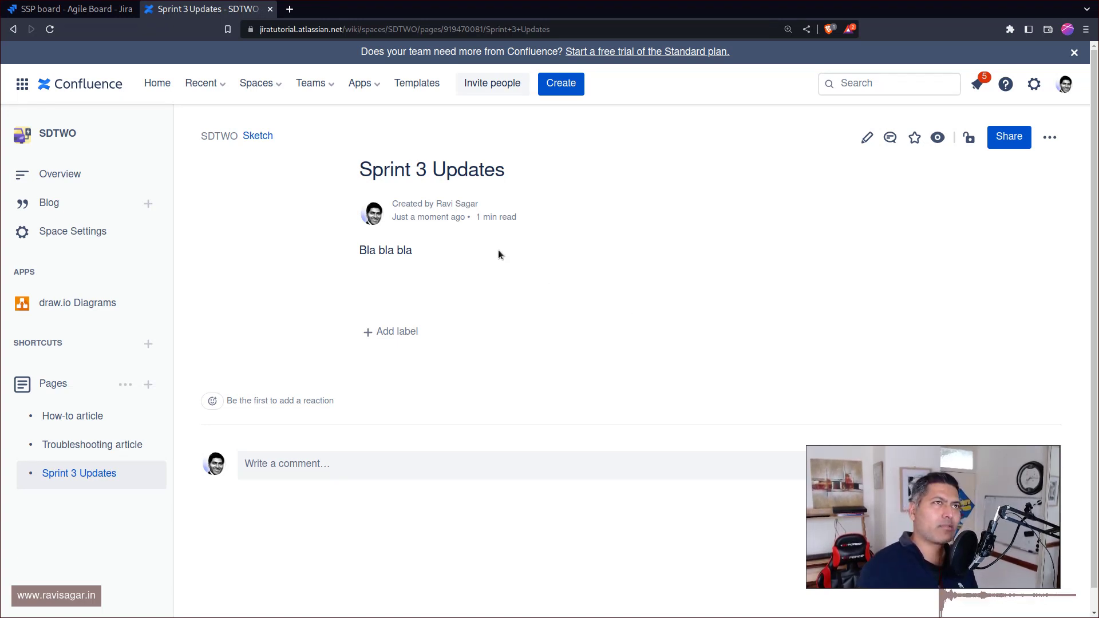
# Back in the Jira backlog, reload and show Sample Sprint 3's linked pages, still empty
pyautogui.click(107, 11)
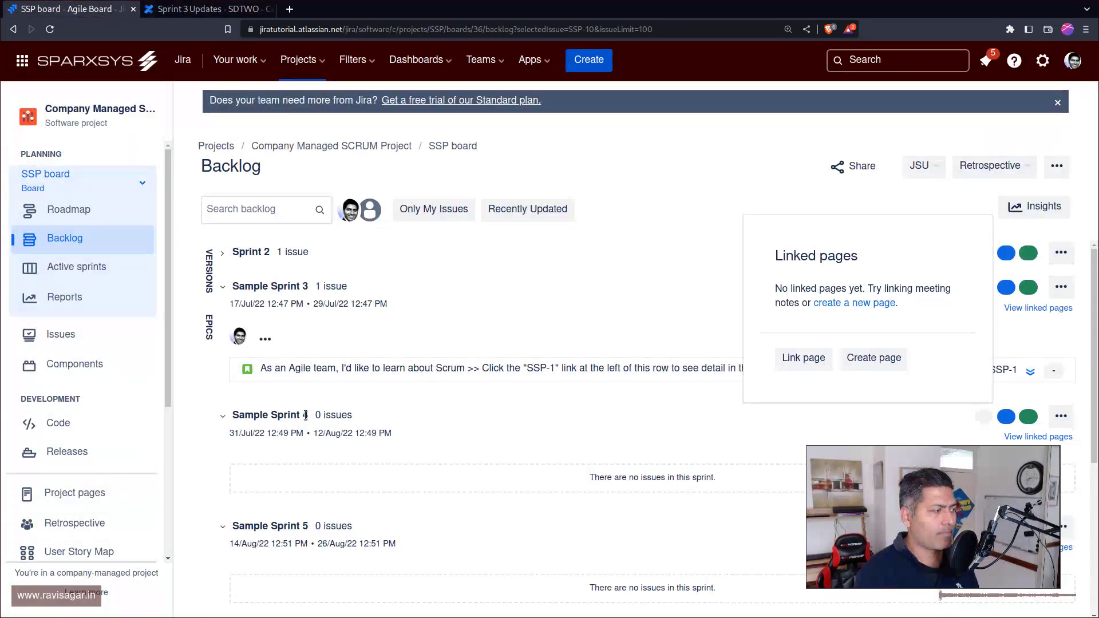
pyautogui.click(558, 257)
pyautogui.press('F5')
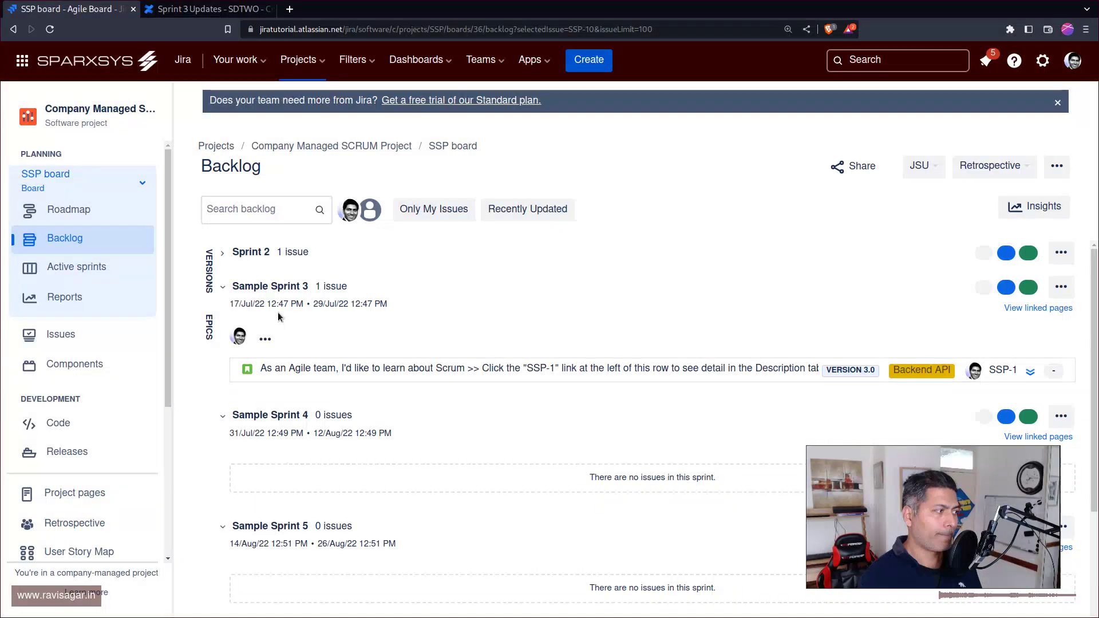
pyautogui.click(265, 338)
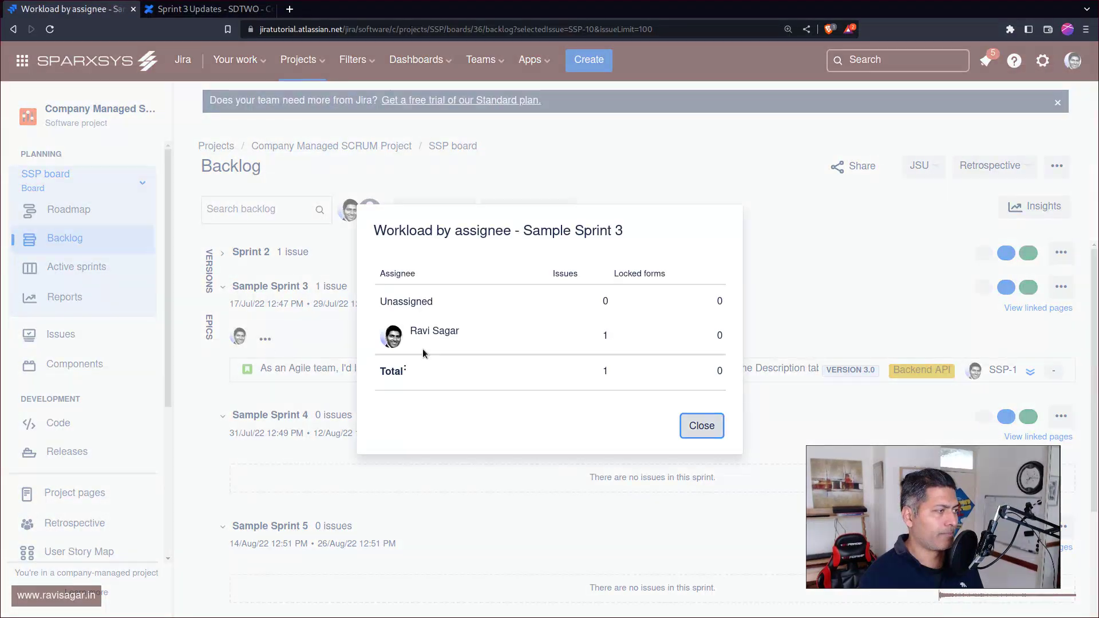
pyautogui.click(701, 426)
pyautogui.click(1039, 309)
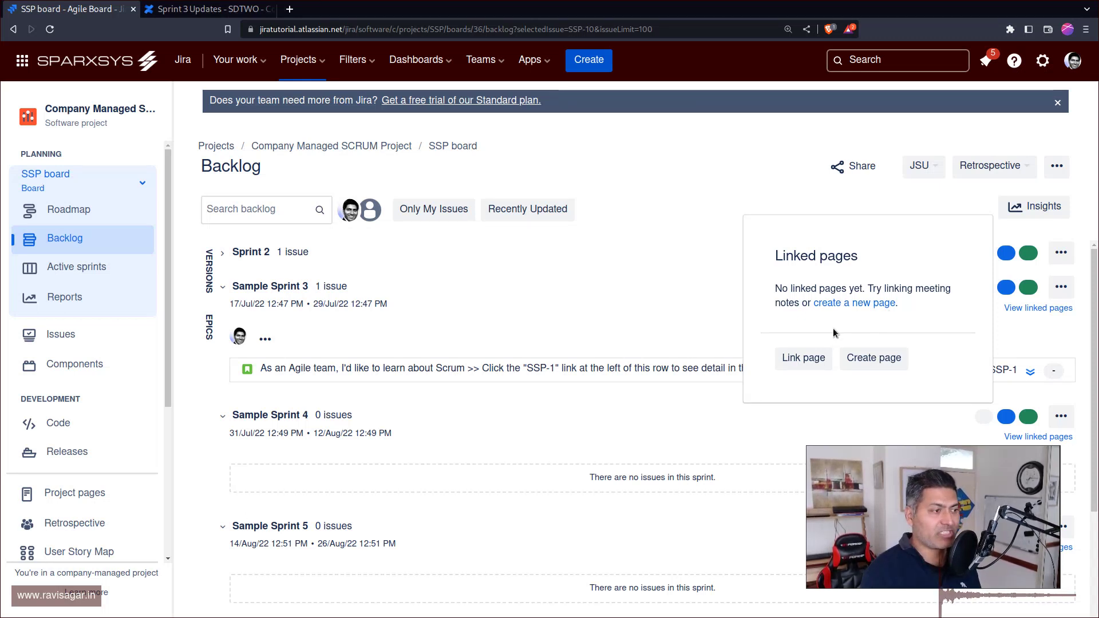
# Link the Sprint 3 Updates page (SDTWO) to Sample Sprint 3, then return to it in Confluence
pyautogui.click(832, 357)
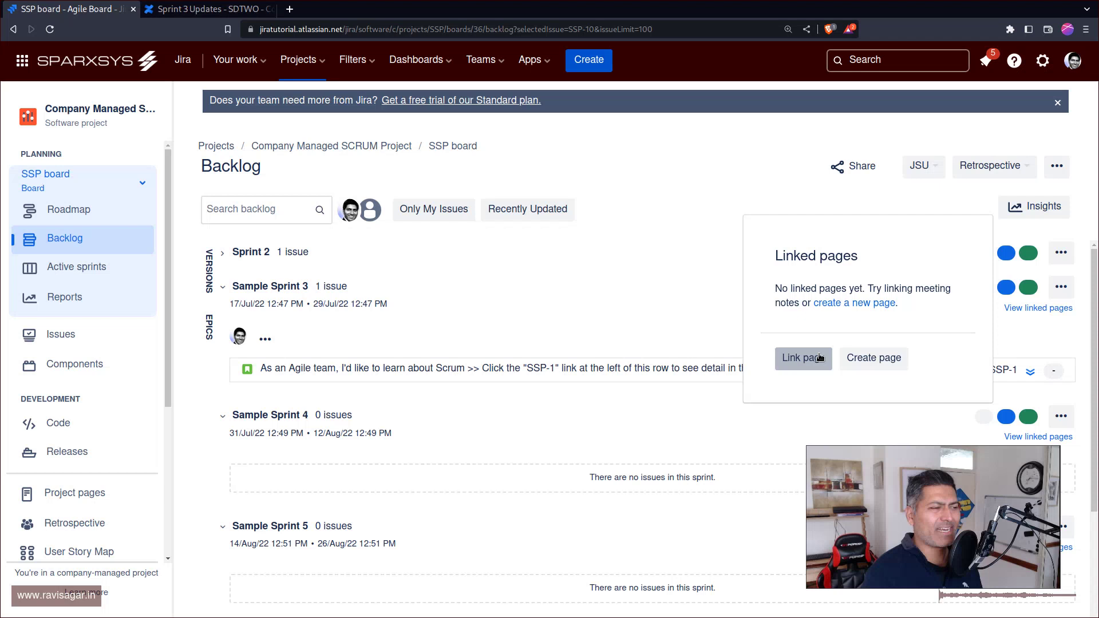
pyautogui.write('Spri')
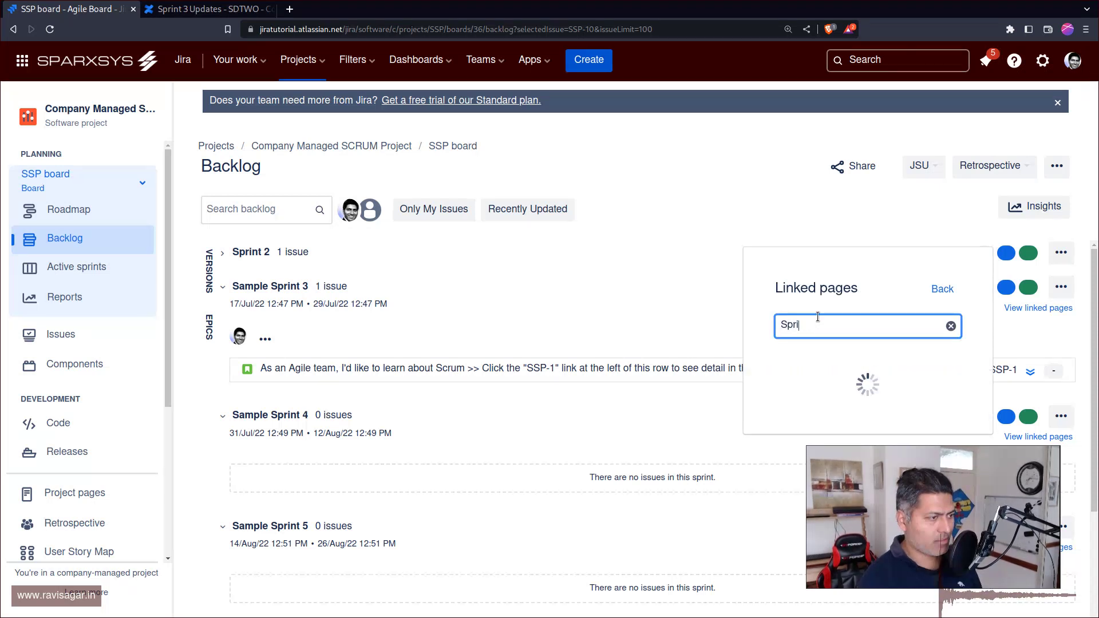
pyautogui.write('nt U')
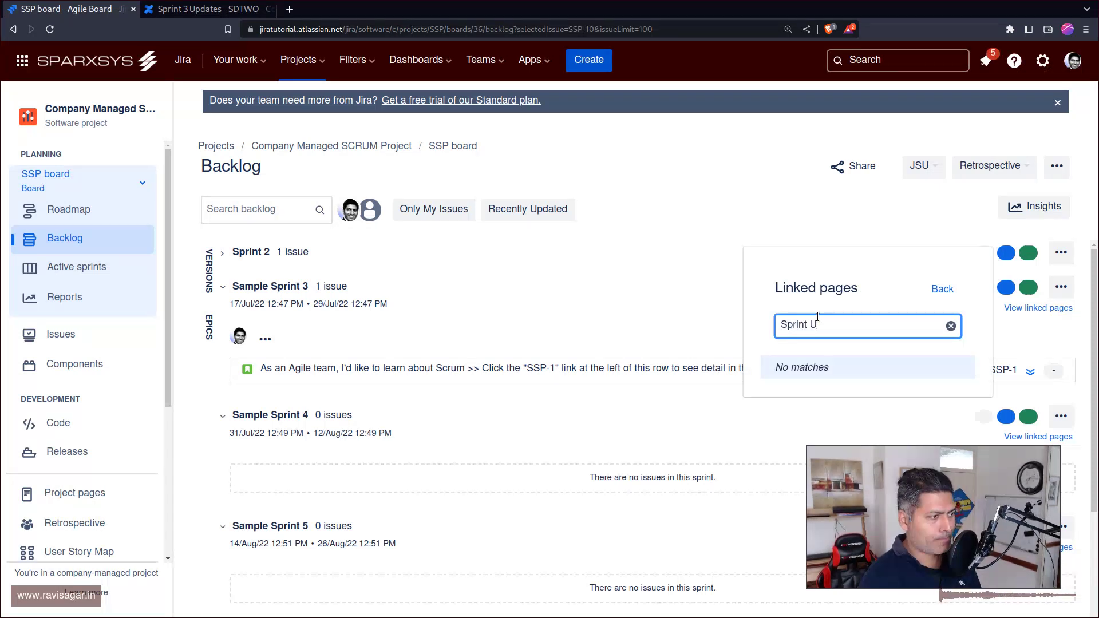
pyautogui.write('pdates')
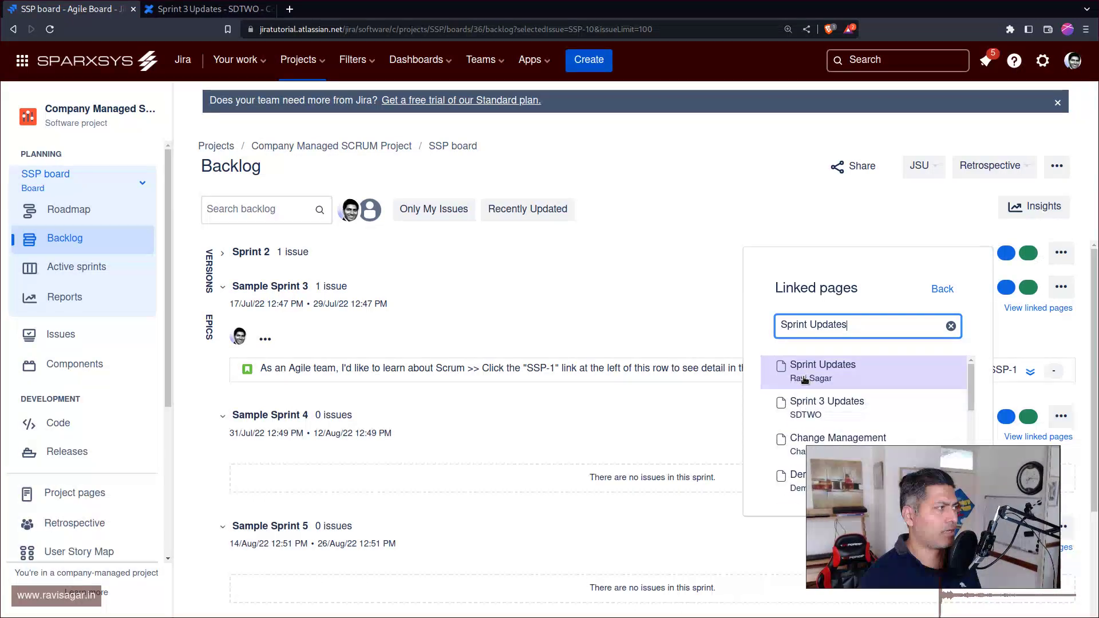
pyautogui.click(825, 400)
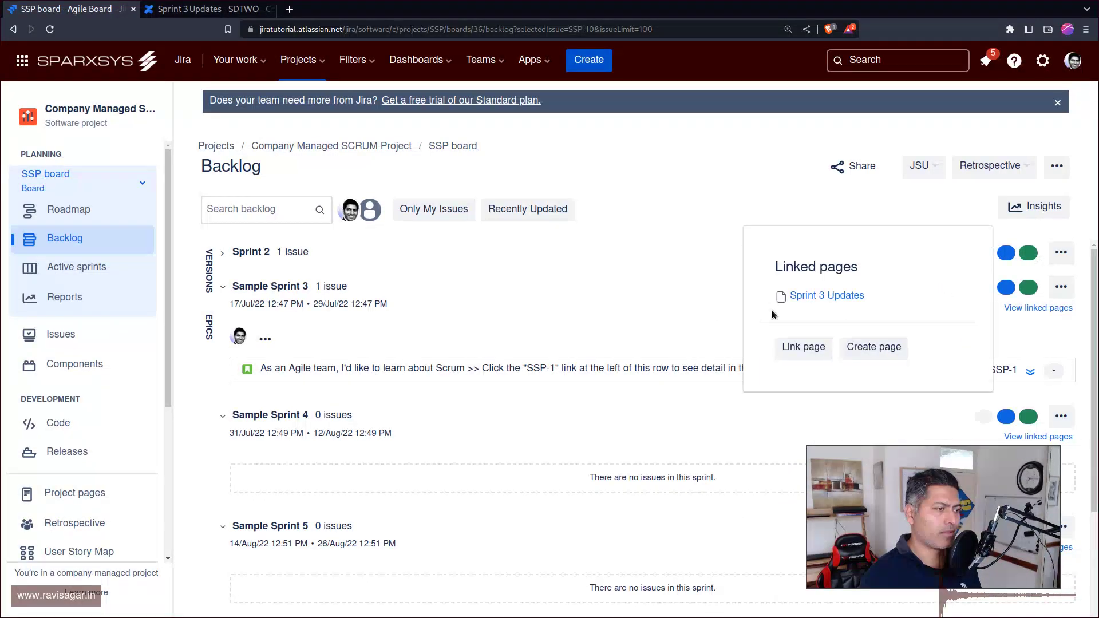
pyautogui.click(617, 311)
pyautogui.hotkey('ctrl', 'Tab')
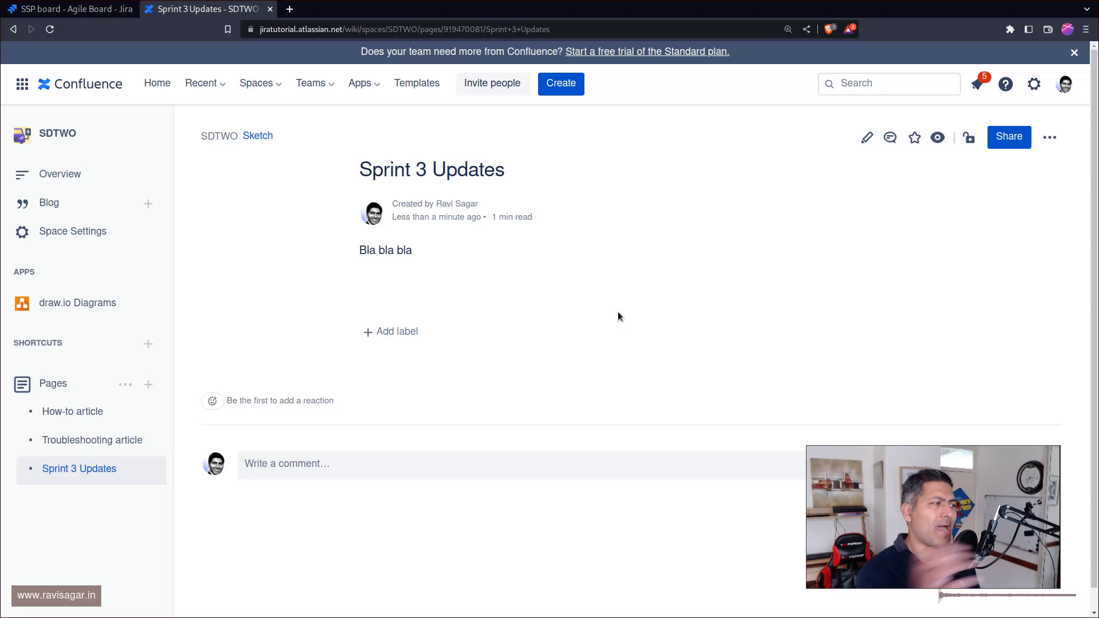
# Return to the Jira SSP board backlog tab
pyautogui.hotkey('ctrl', 'shift', 'Tab')
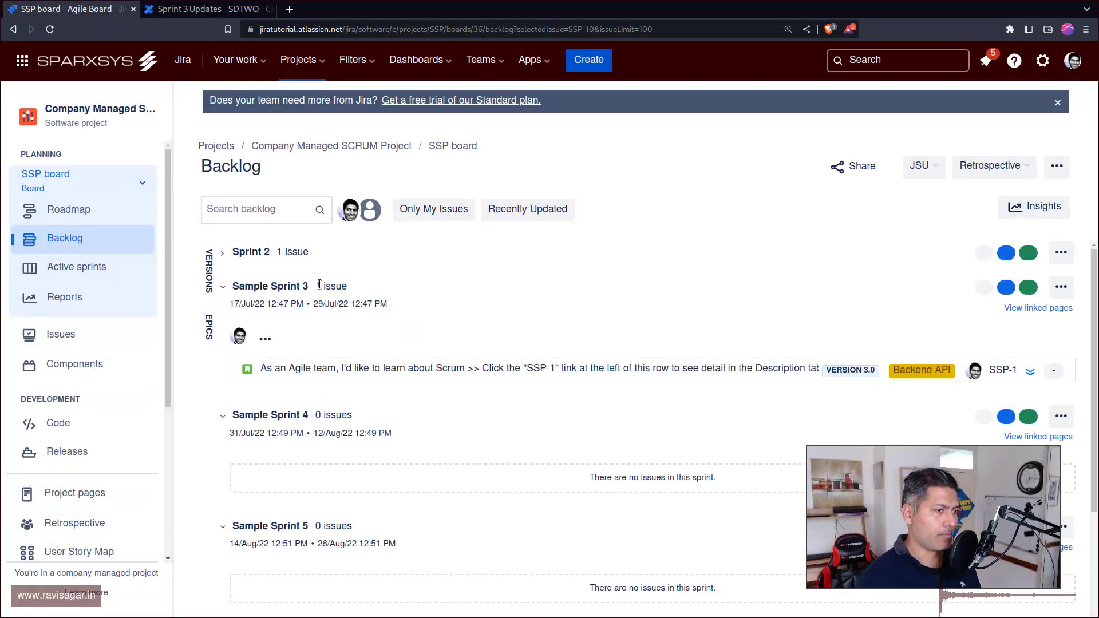
# Search 'sprint up' and link the Sprint Updates page as Sample Sprint 3's second linked page
pyautogui.click(1059, 286)
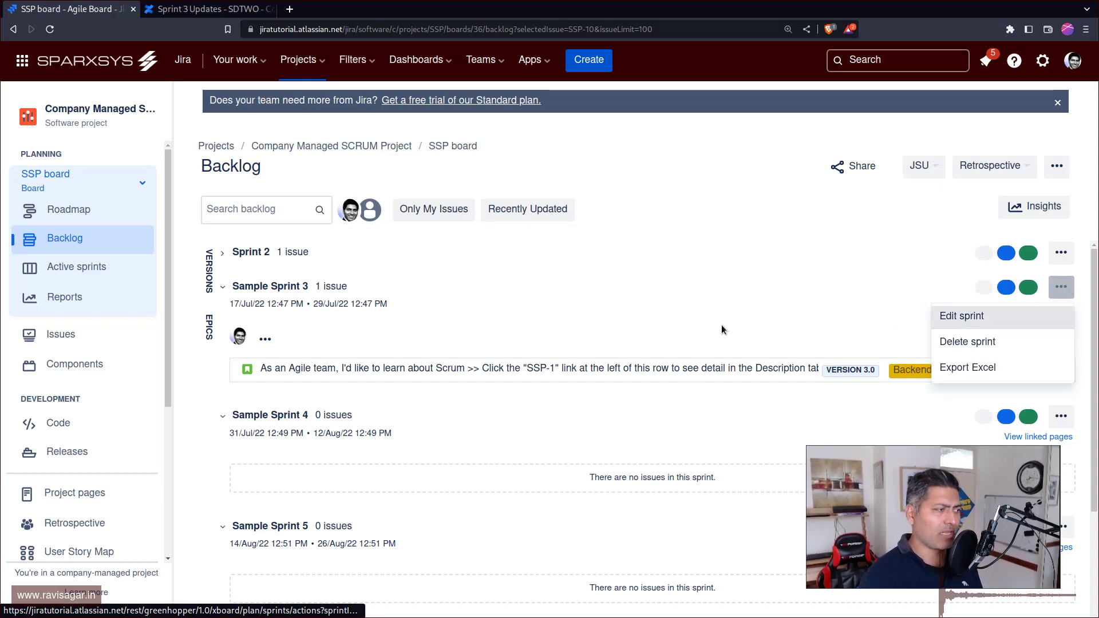
pyautogui.click(689, 327)
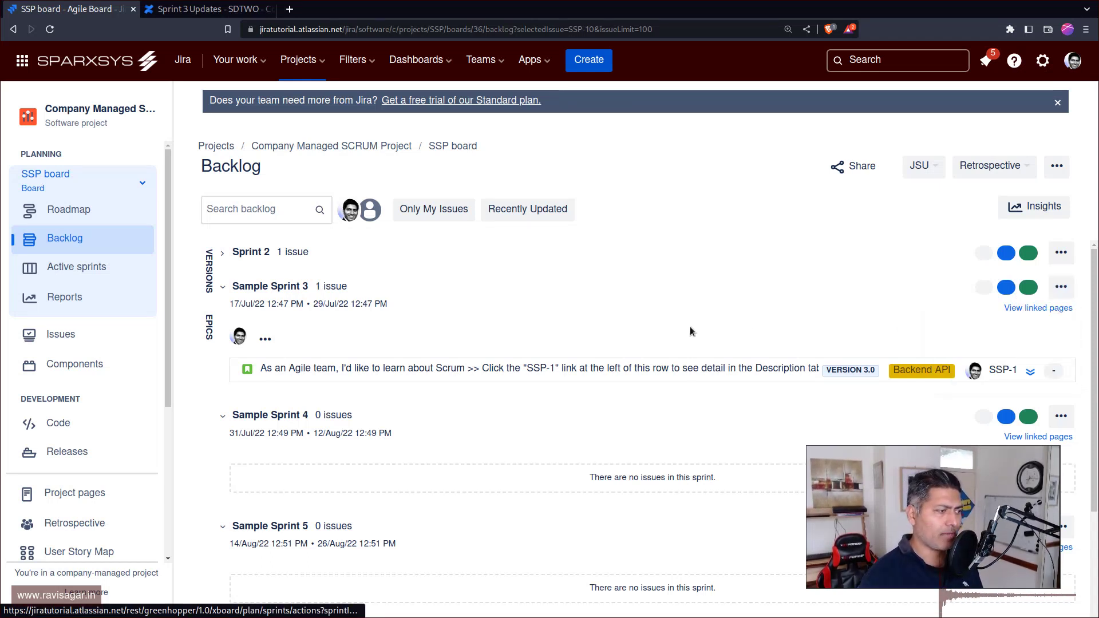
pyautogui.click(1037, 312)
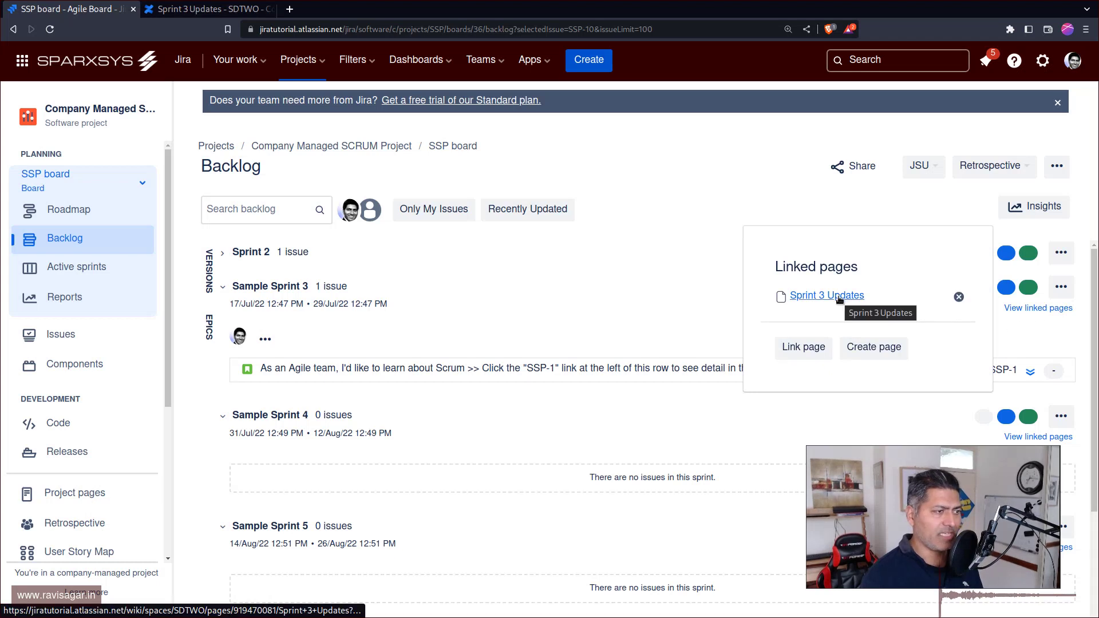
pyautogui.click(803, 347)
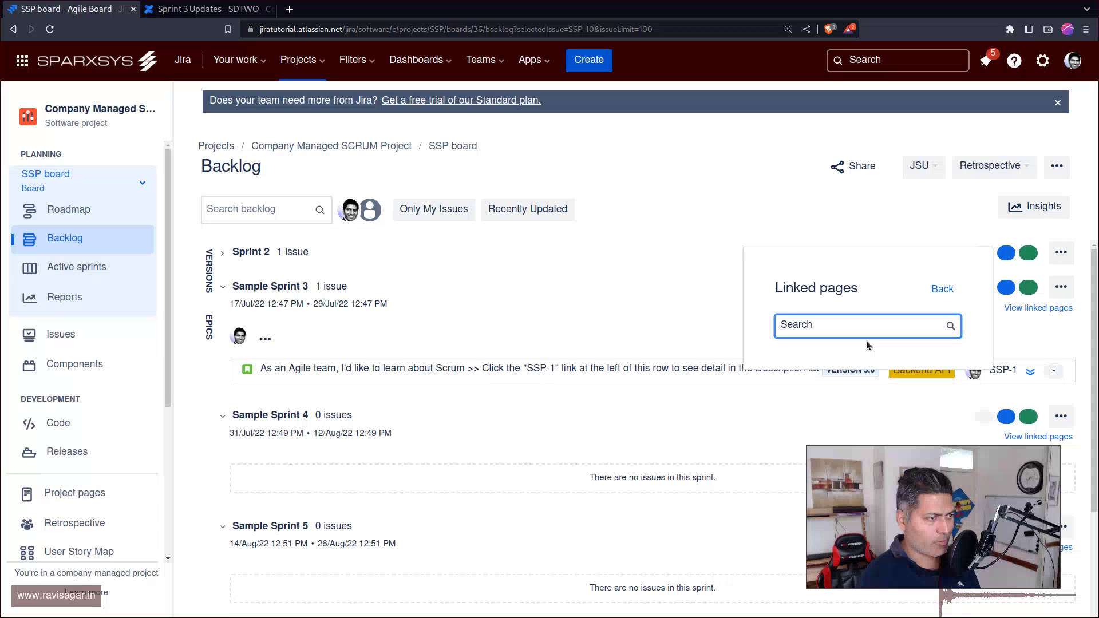
pyautogui.write('s')
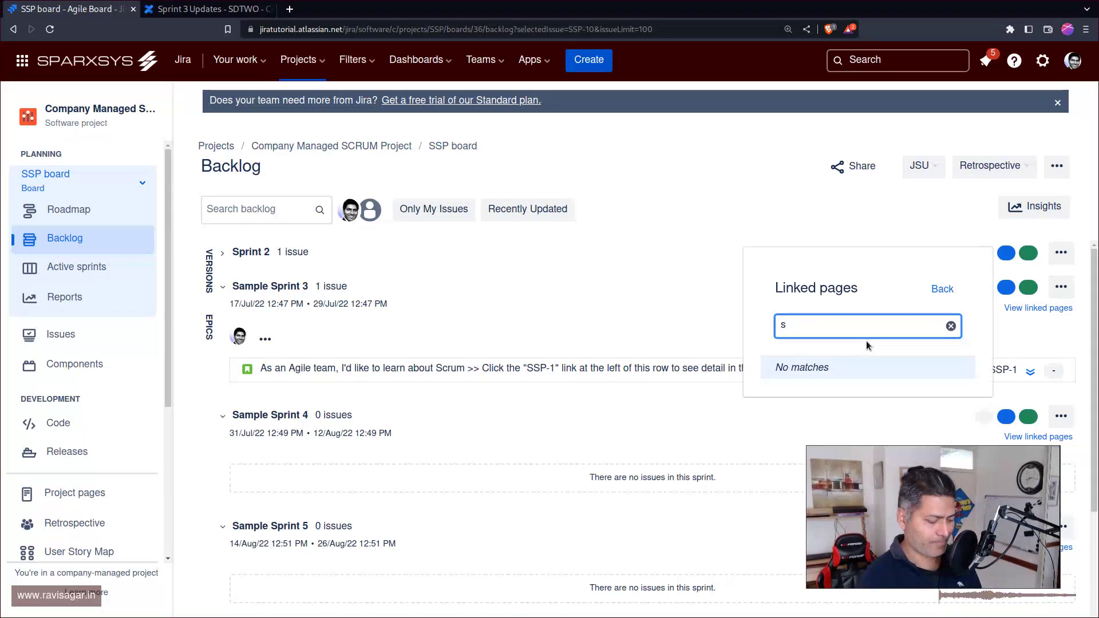
pyautogui.write('print')
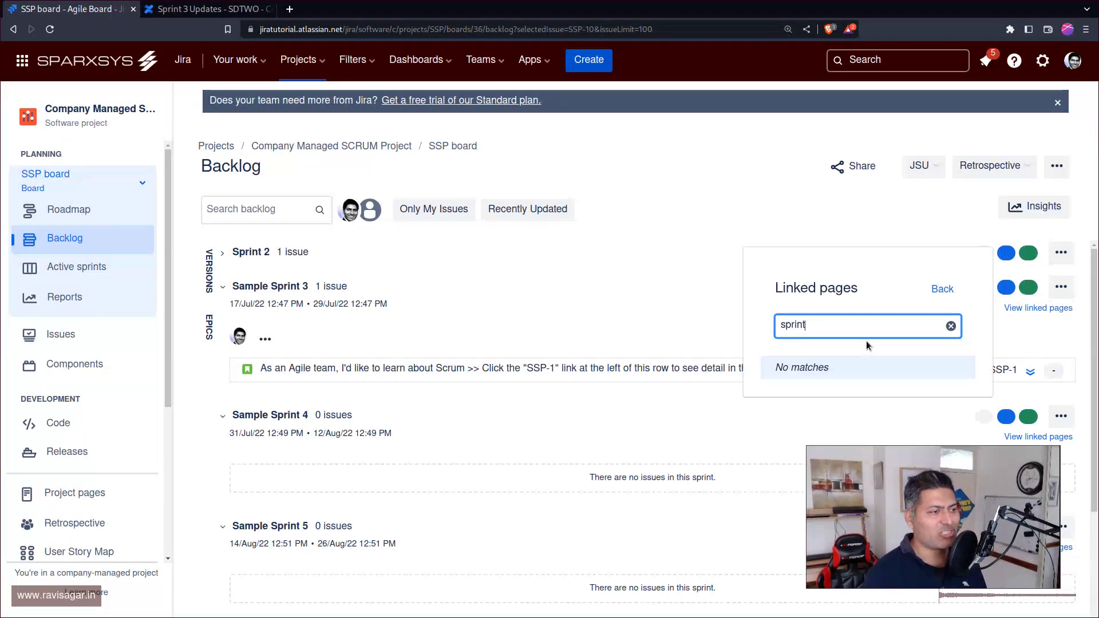
pyautogui.write(' u')
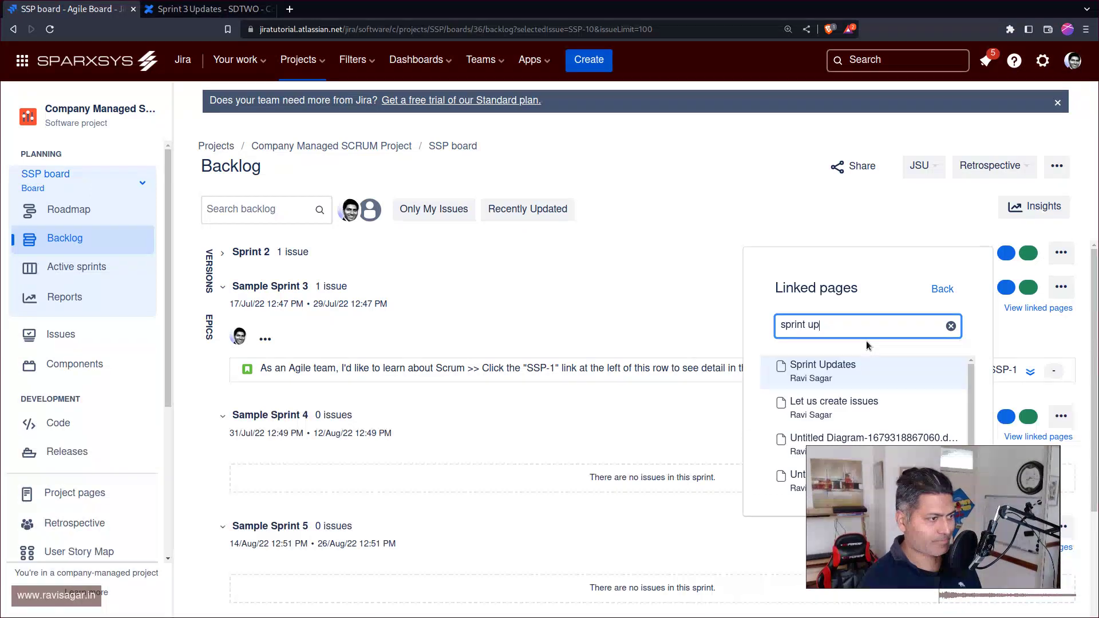
pyautogui.write('p')
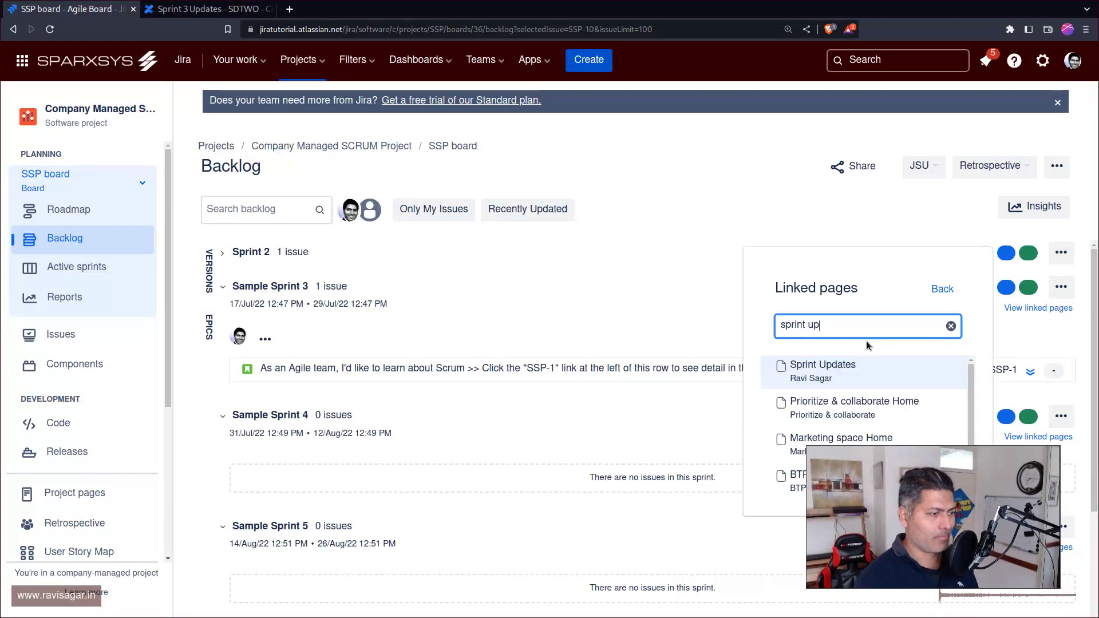
pyautogui.click(843, 372)
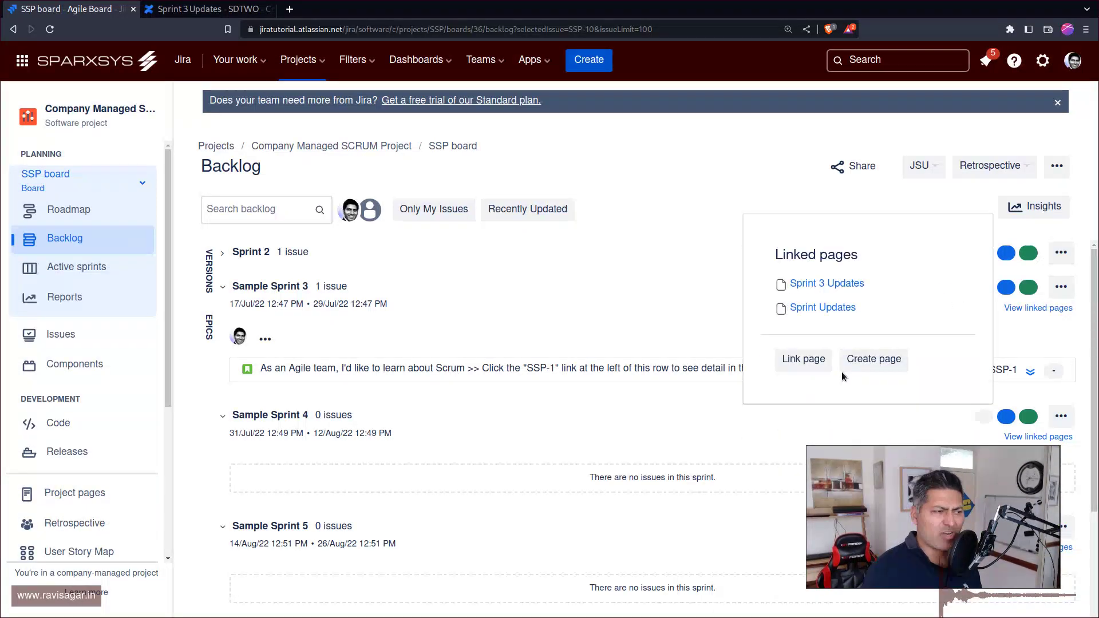
# Close the linked pages list, collapse Sprint 2 and Sample Sprint 4, and keep Sample Sprint 3 expanded
pyautogui.click(678, 342)
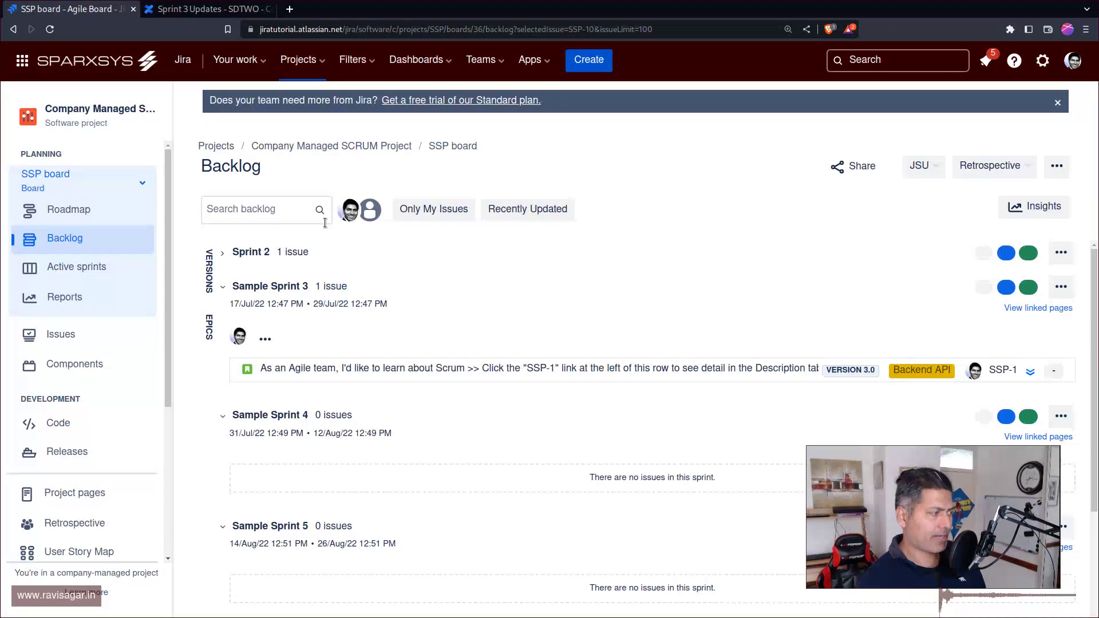
pyautogui.click(223, 287)
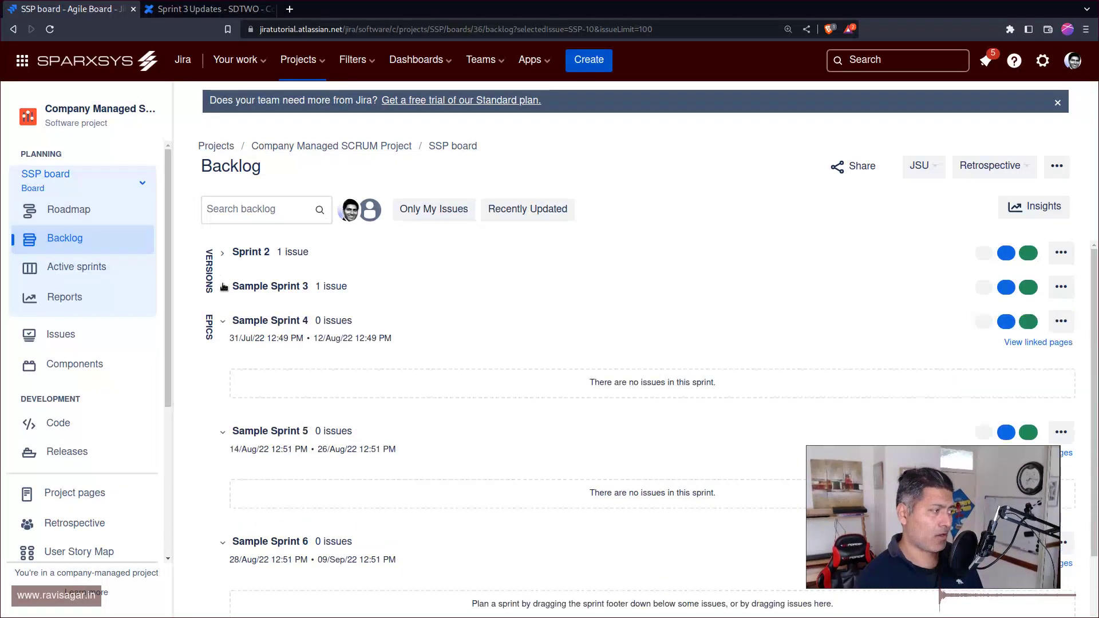
pyautogui.click(223, 252)
pyautogui.click(222, 252)
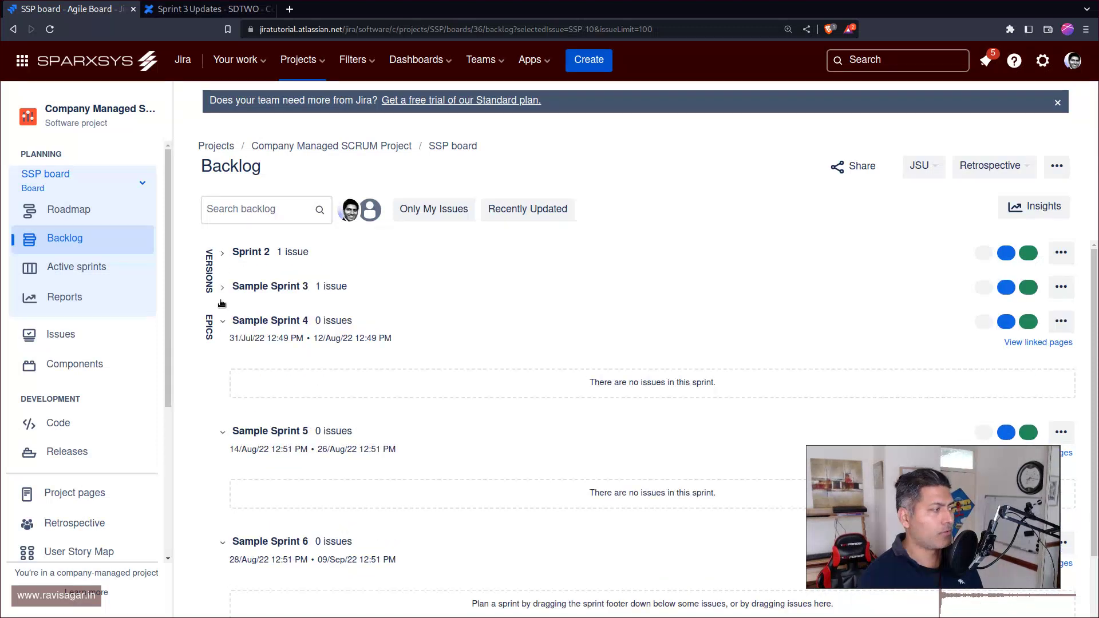
pyautogui.click(222, 321)
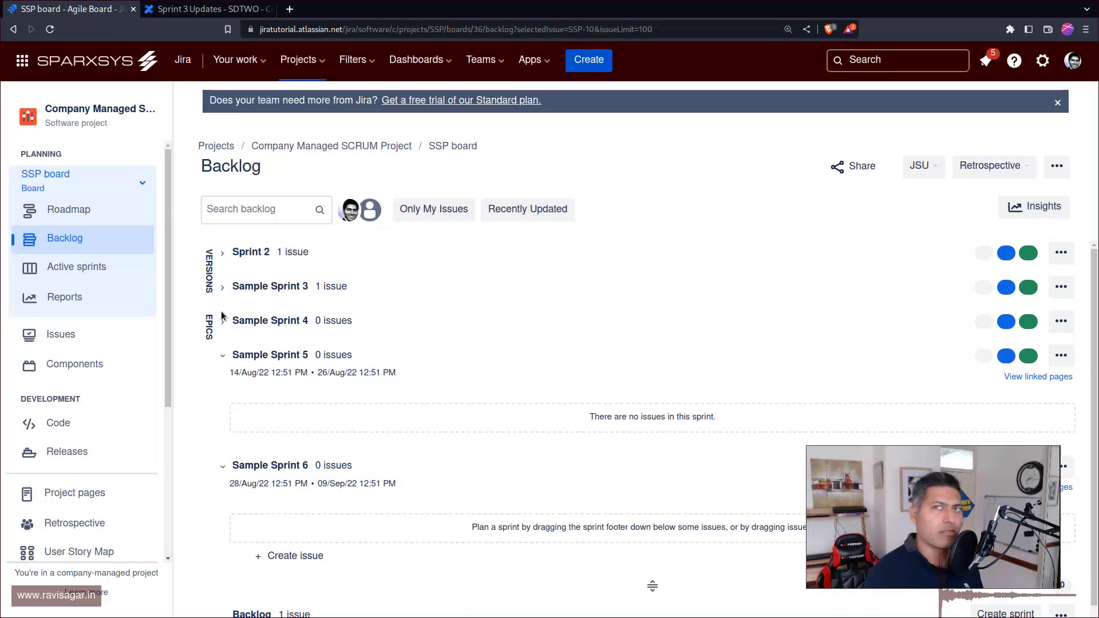
pyautogui.click(221, 288)
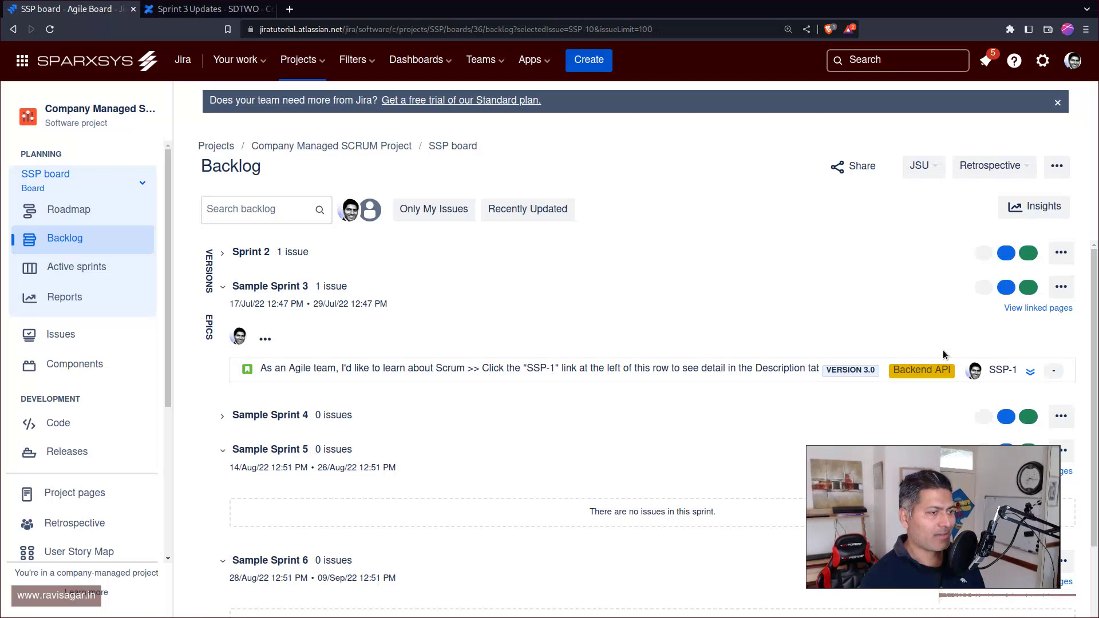
# Show Sample Sprint 3's linked pages: Sprint 3 Updates and Sprint Updates
pyautogui.click(1043, 311)
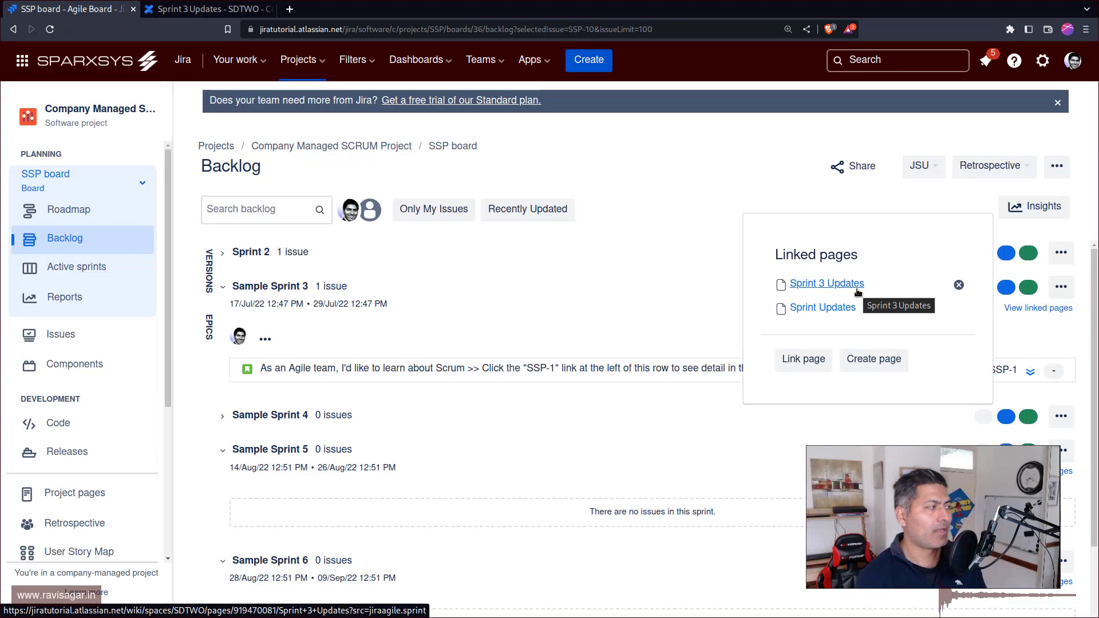
# Open the Active sprints board filtered to Sample Sprint 3
pyautogui.click(104, 272)
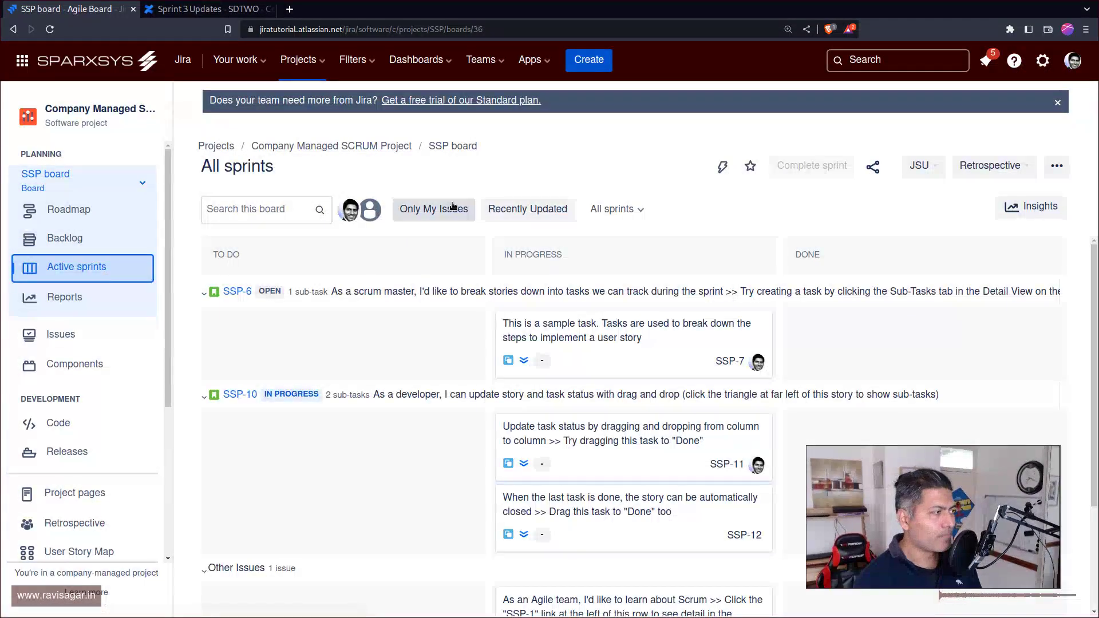
pyautogui.click(640, 210)
pyautogui.click(587, 286)
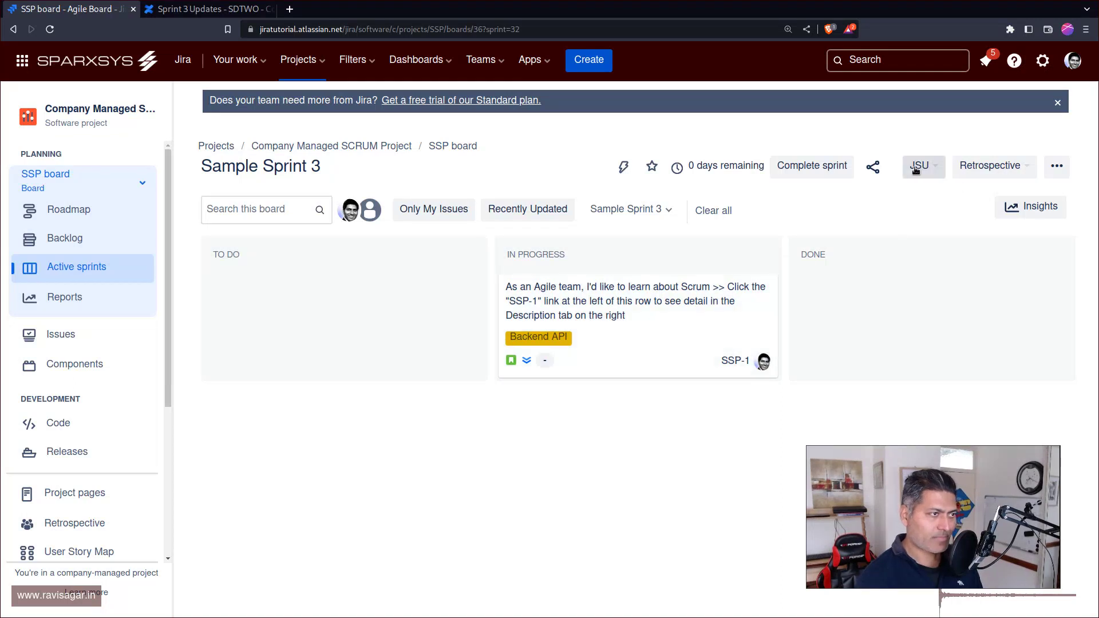
pyautogui.click(1057, 167)
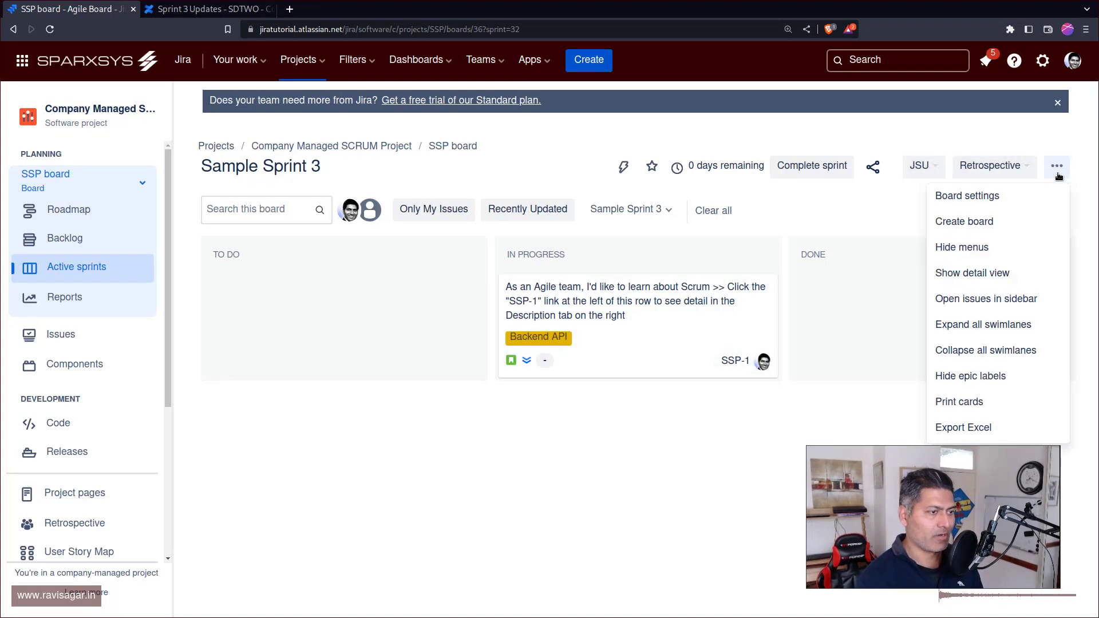
pyautogui.click(860, 218)
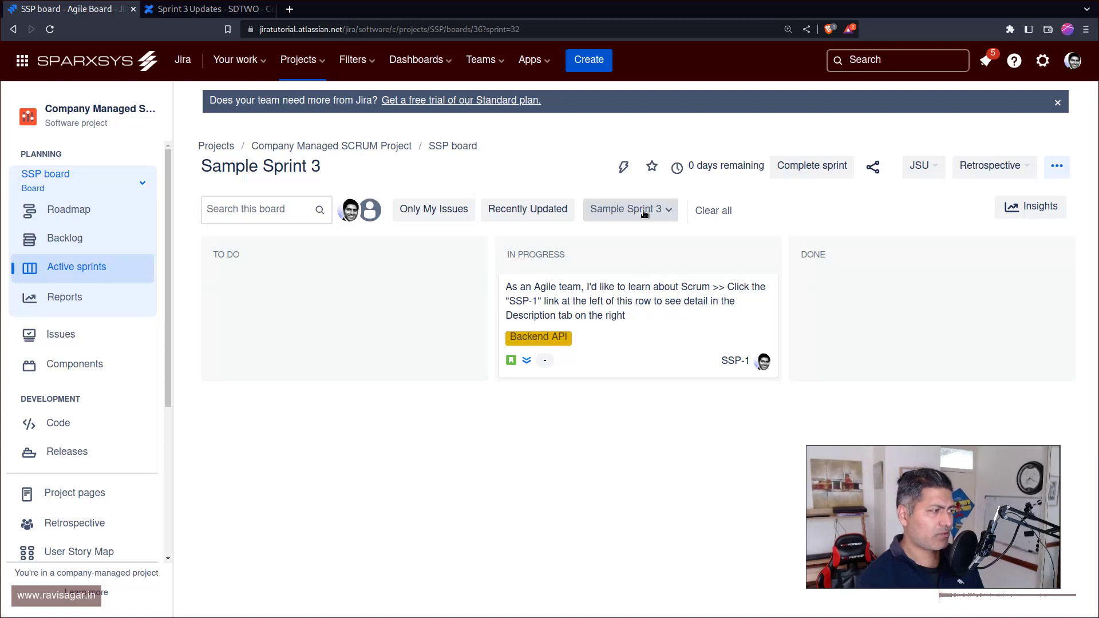
pyautogui.click(1033, 209)
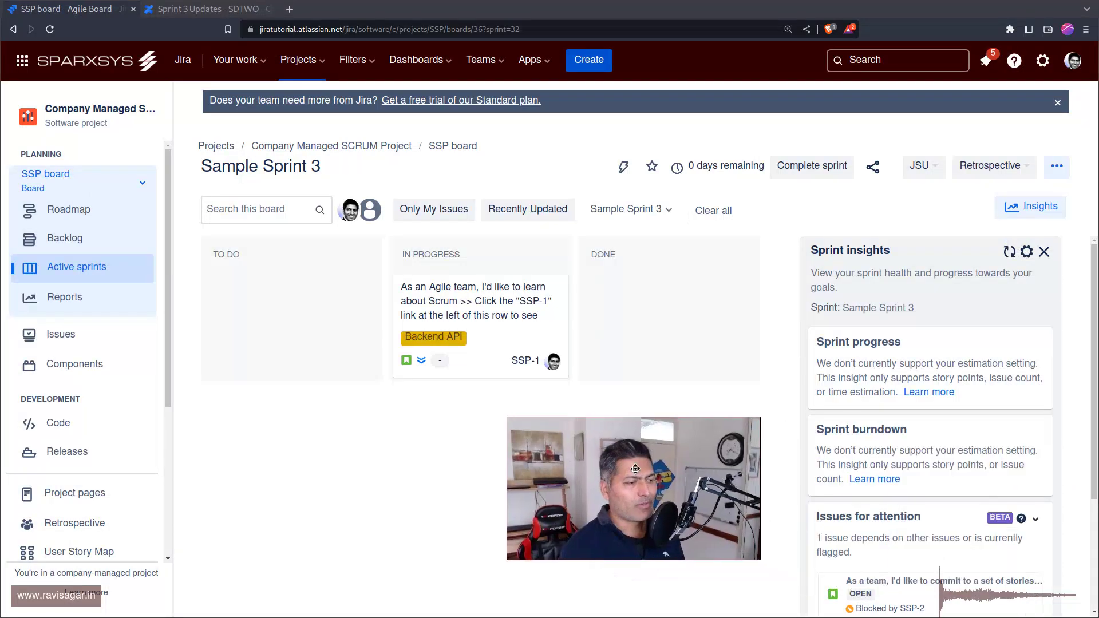
pyautogui.scroll(-2, 869, 475)
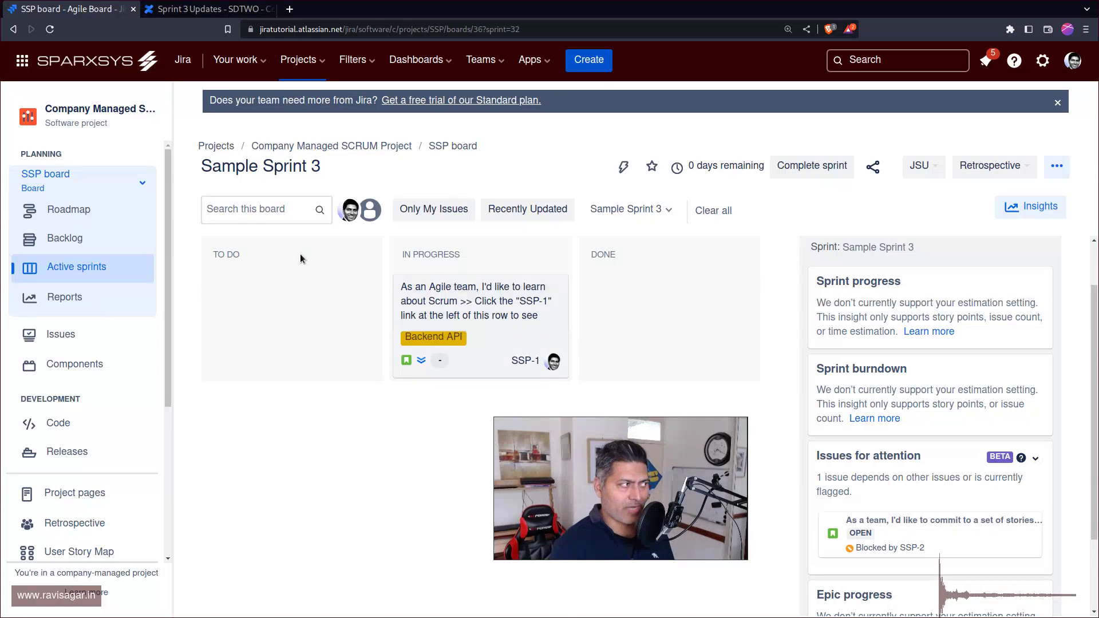
pyautogui.scroll(-2, 1009, 405)
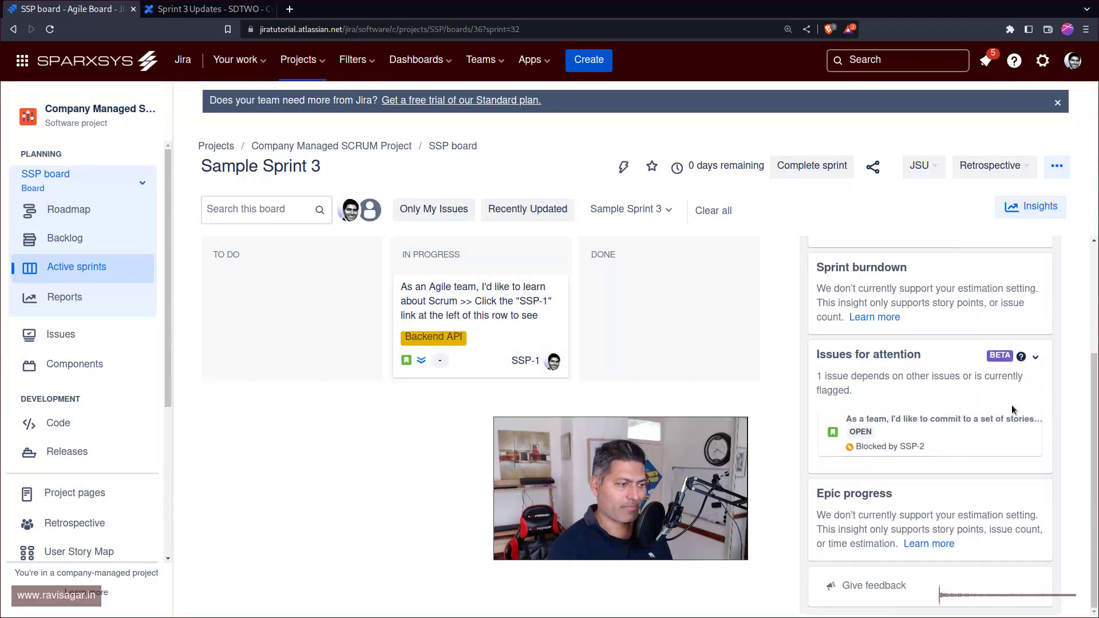
pyautogui.scroll(3, 991, 410)
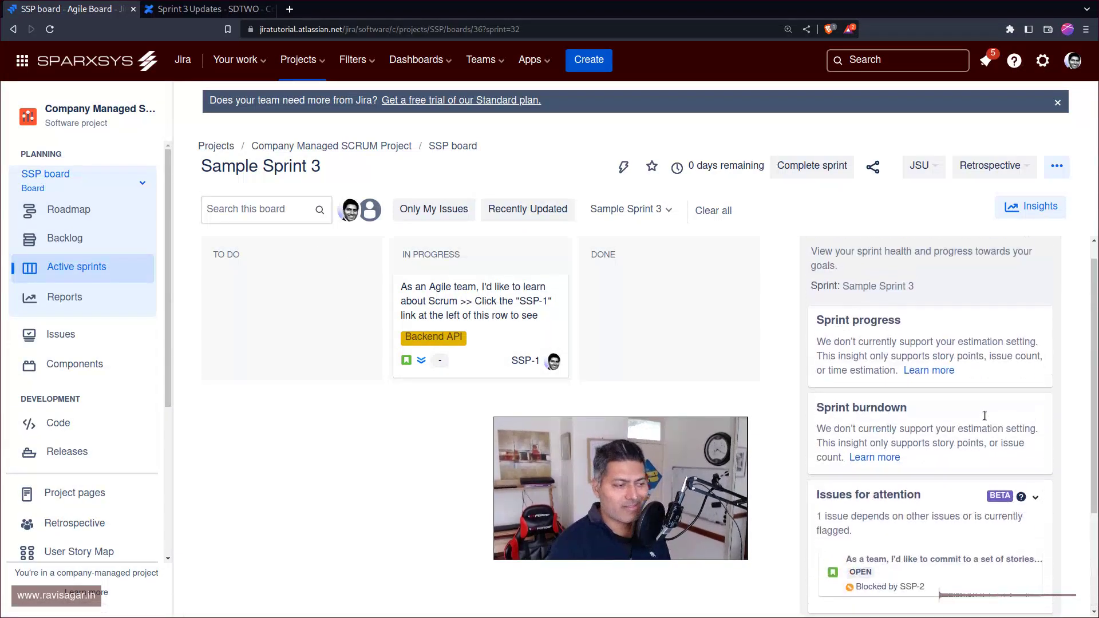
pyautogui.click(1043, 252)
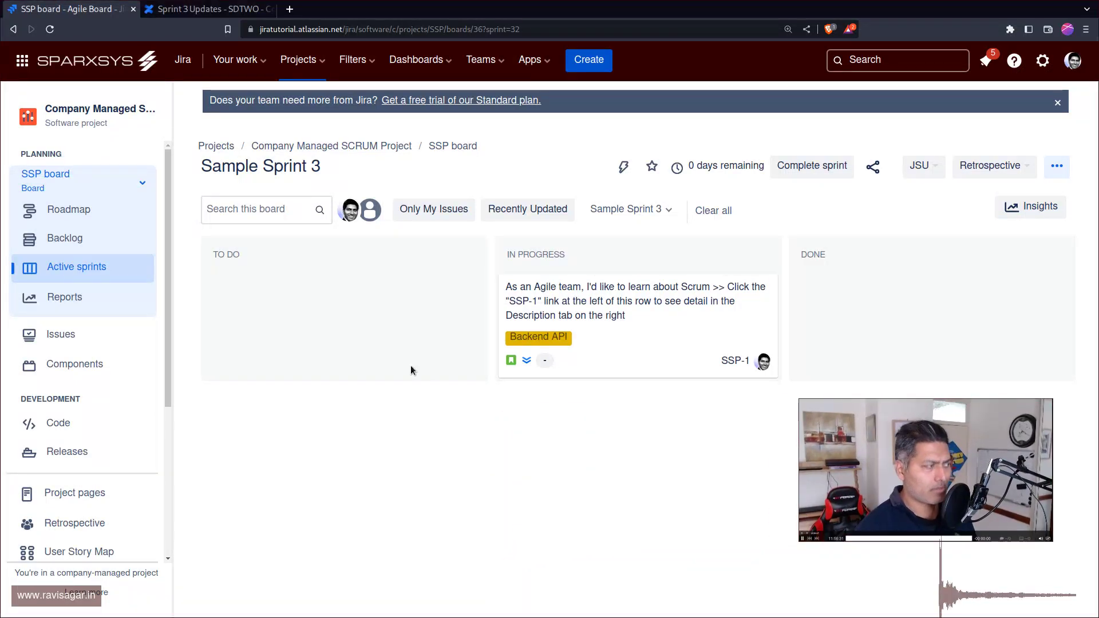
# Return to the SSP backlog showing Sample Sprint 3 with SSP-1 and empty Sprints 5 and 6
pyautogui.click(80, 243)
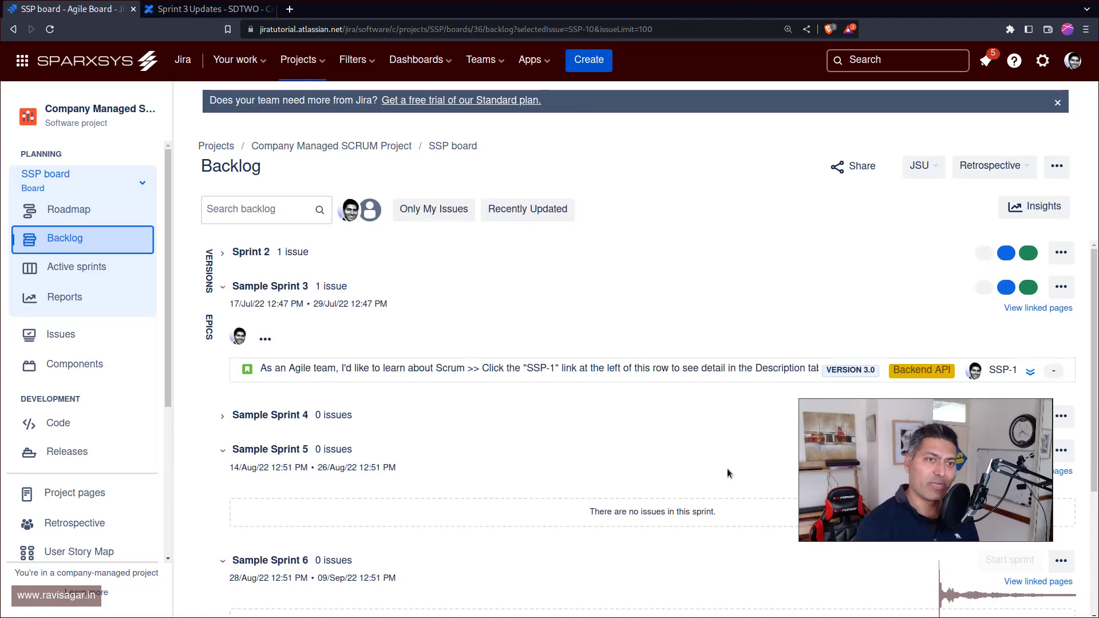
pyautogui.moveTo(941, 508)
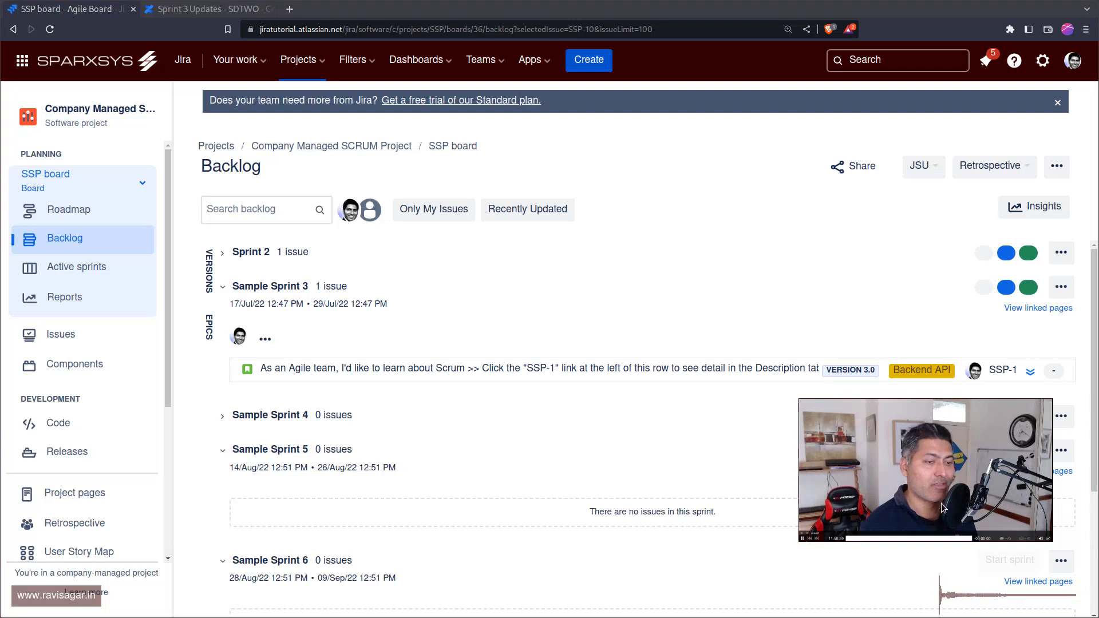